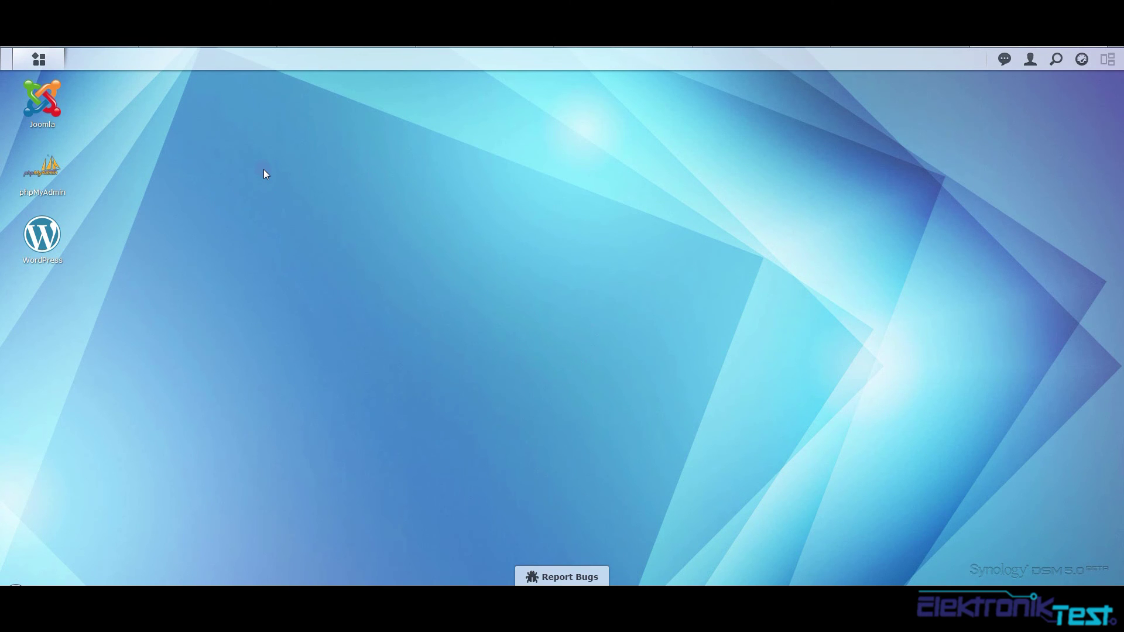
Check the Joomla package details in Package Center, then close Package Center
left_click(38, 59)
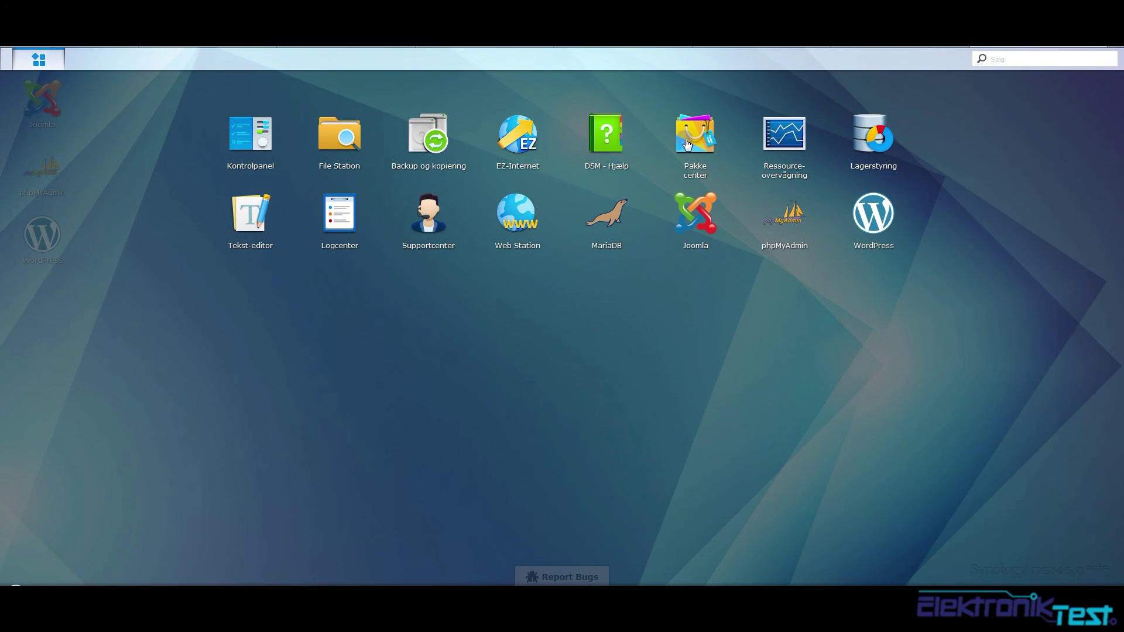
left_click(685, 139)
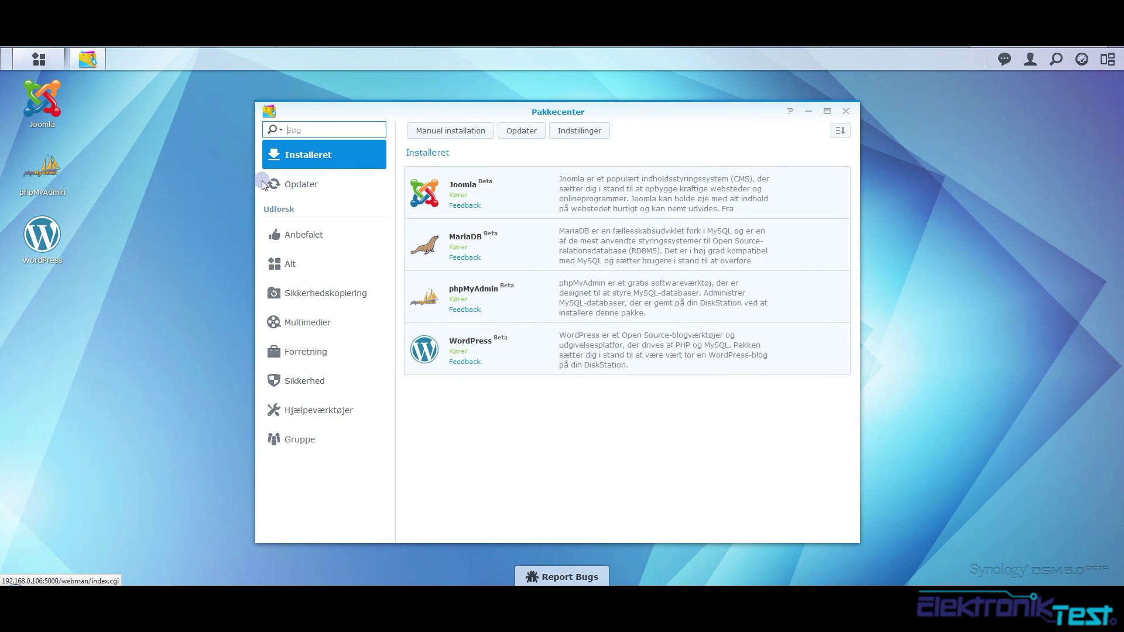
left_click(534, 211)
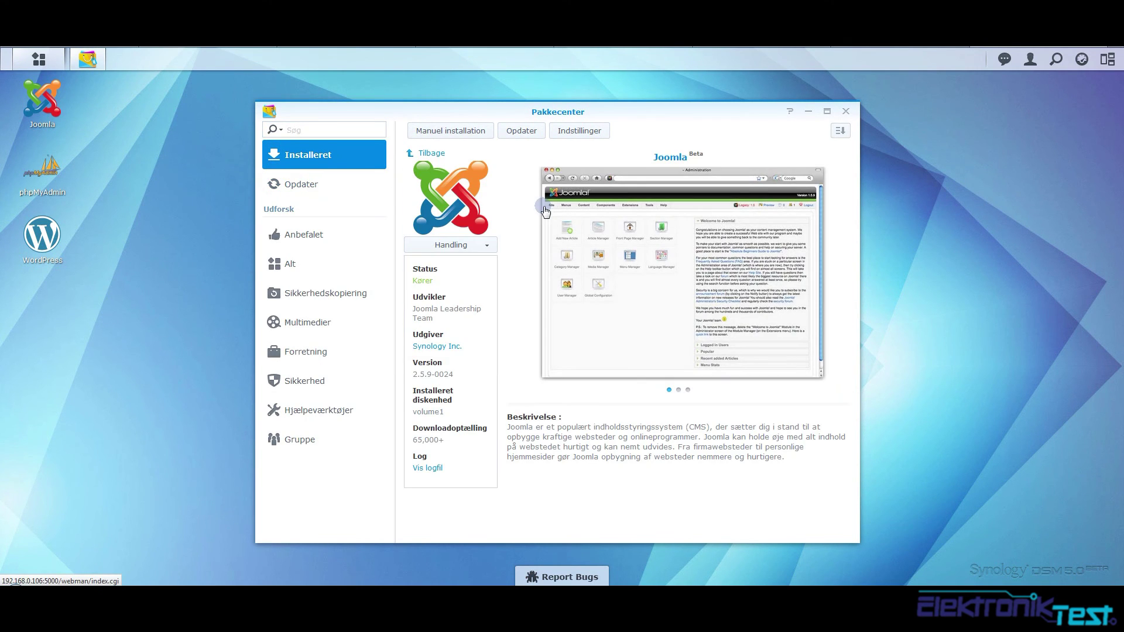
left_click(412, 156)
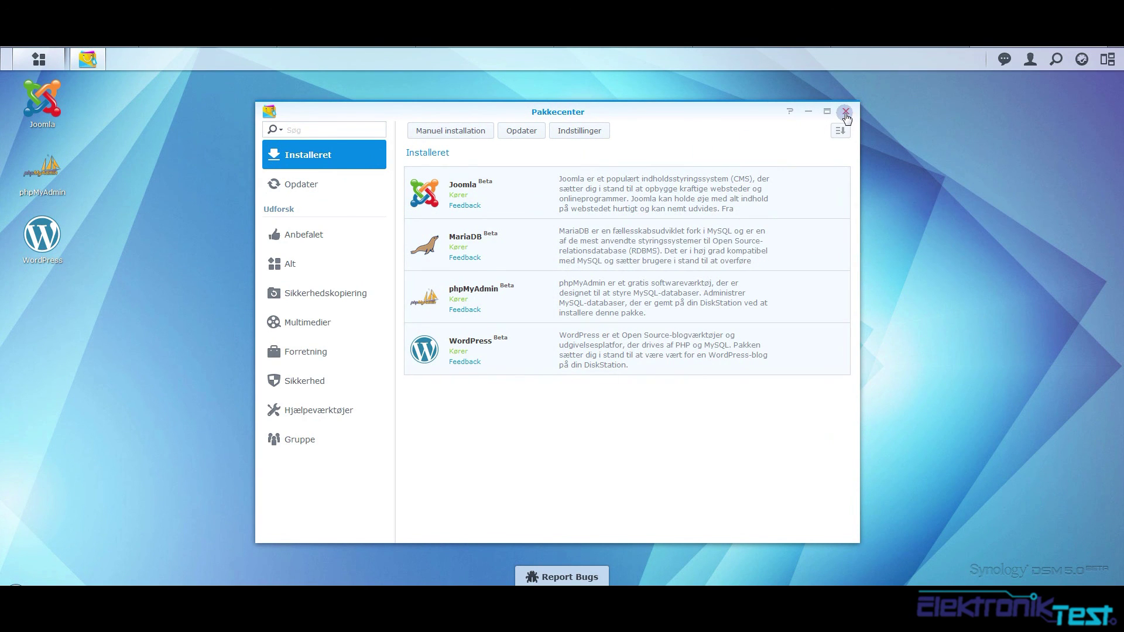
left_click(845, 112)
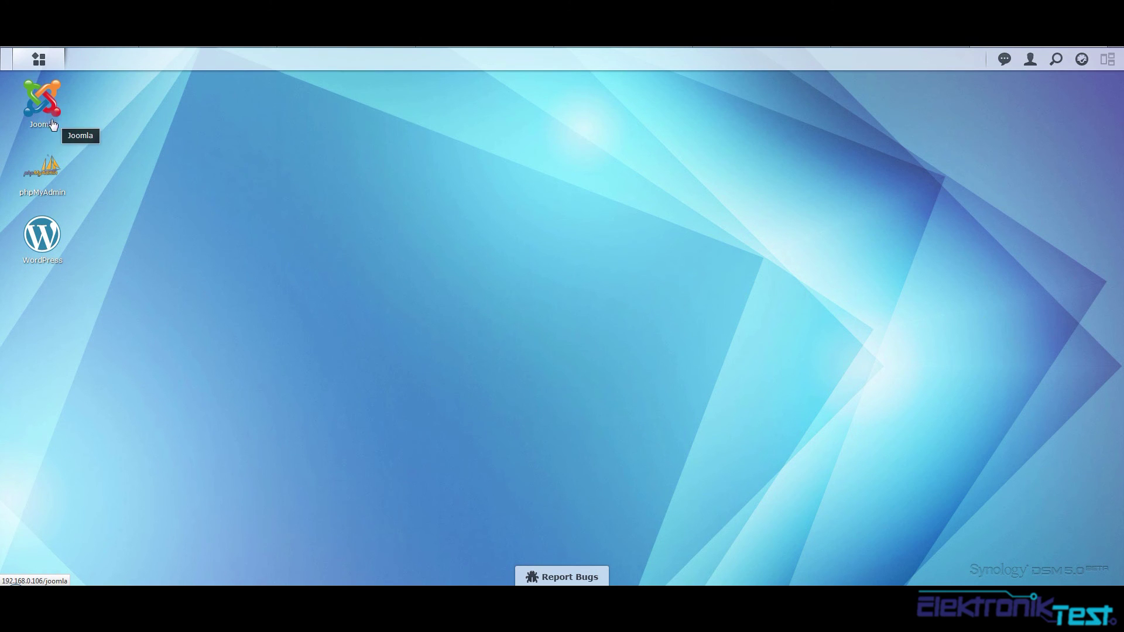
Launch Joomla and advance the installer past language, pre-installation and licence pages
left_click(40, 107)
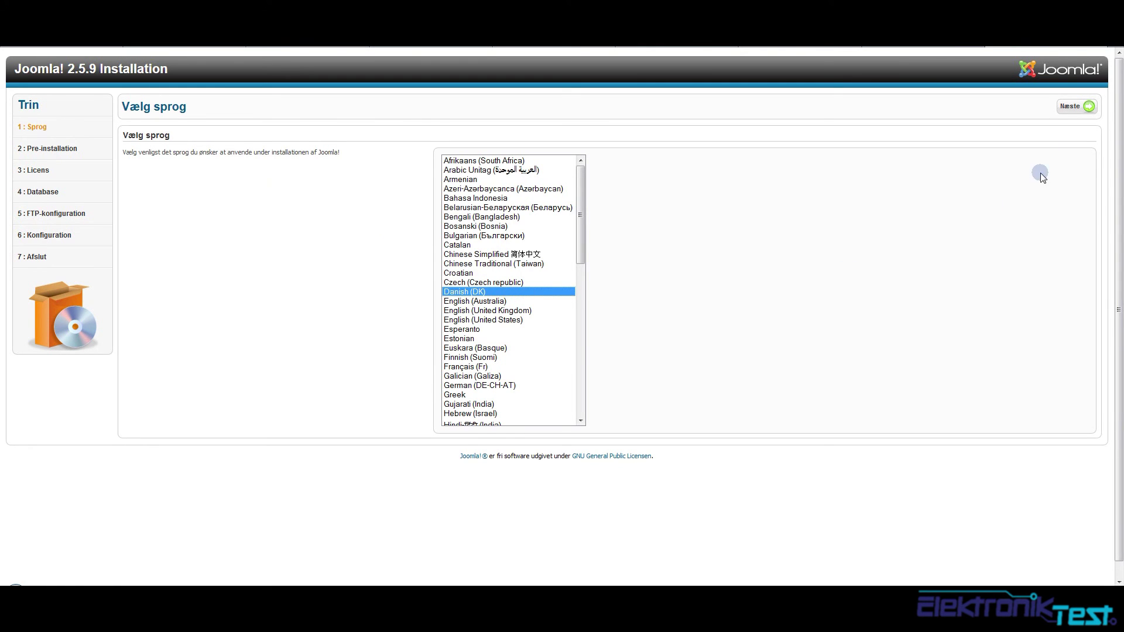
left_click(1069, 108)
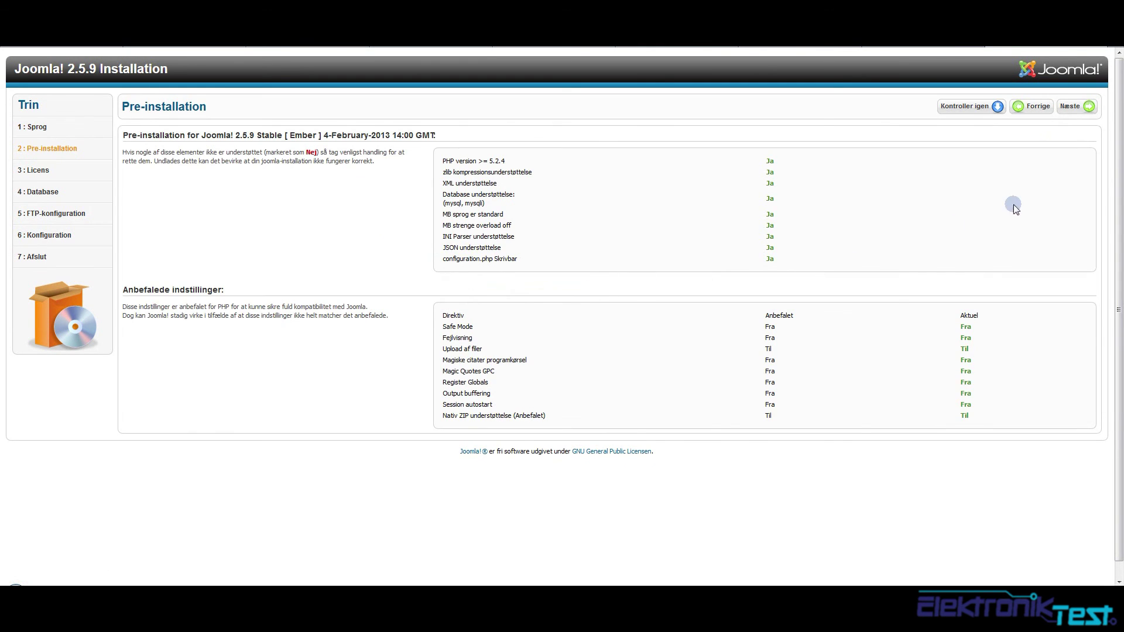
left_click(1068, 107)
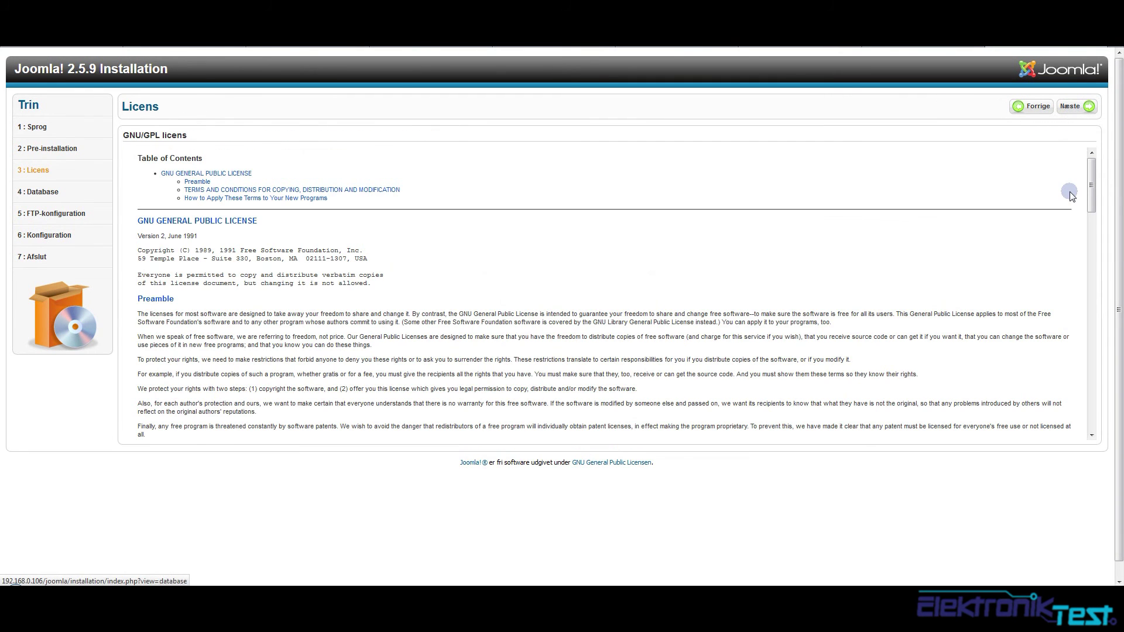
left_click(1070, 107)
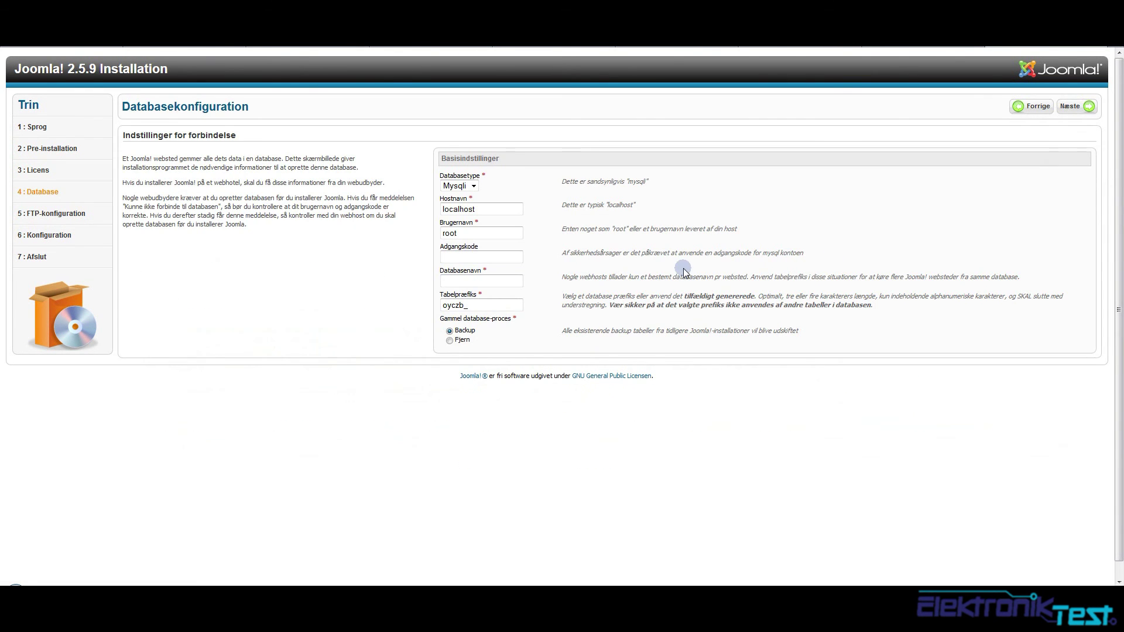
Keep Mysqli as the database type on the database configuration step
left_click(483, 208)
left_click(462, 186)
left_click(471, 210)
left_click(953, 46)
Log in to phpMyAdmin and go to the Databases overview
left_click(43, 175)
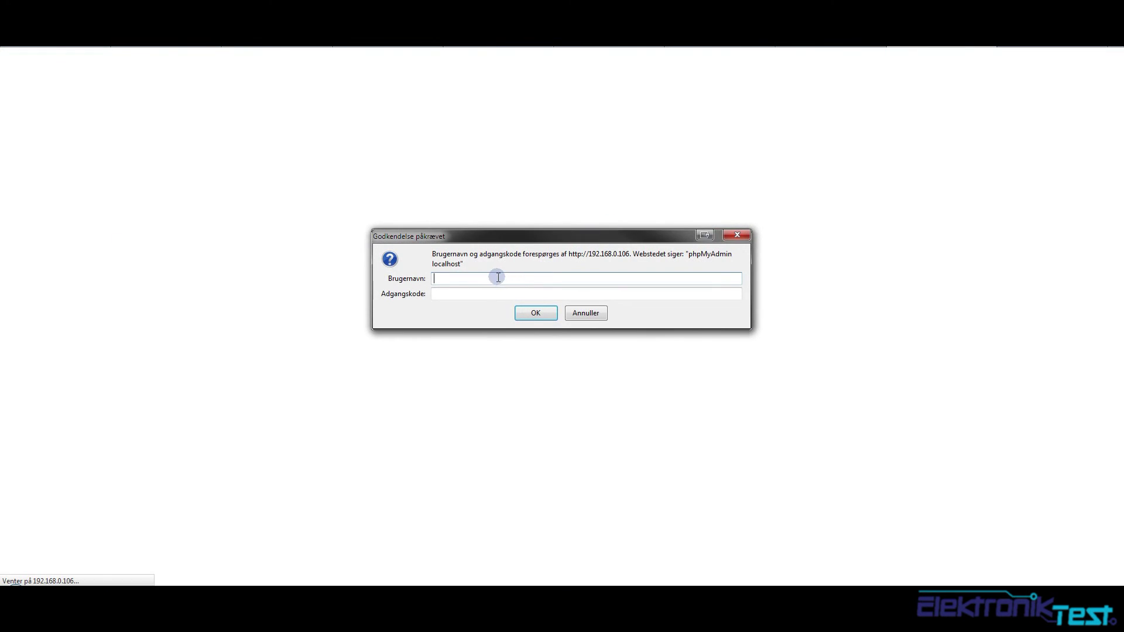
key("Tab")
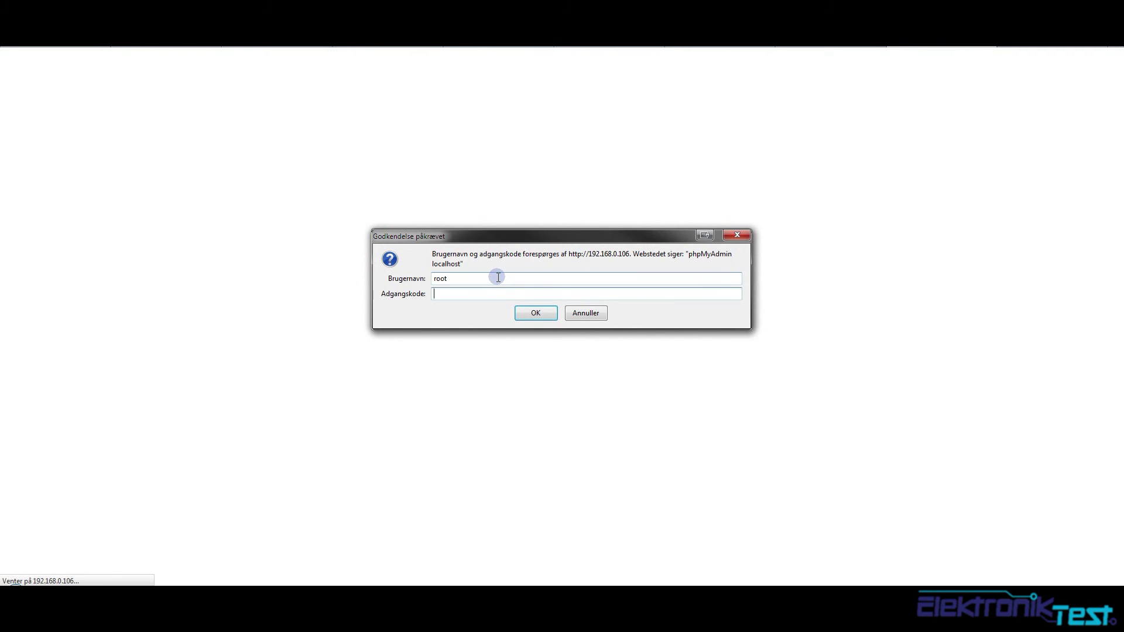
key("Return")
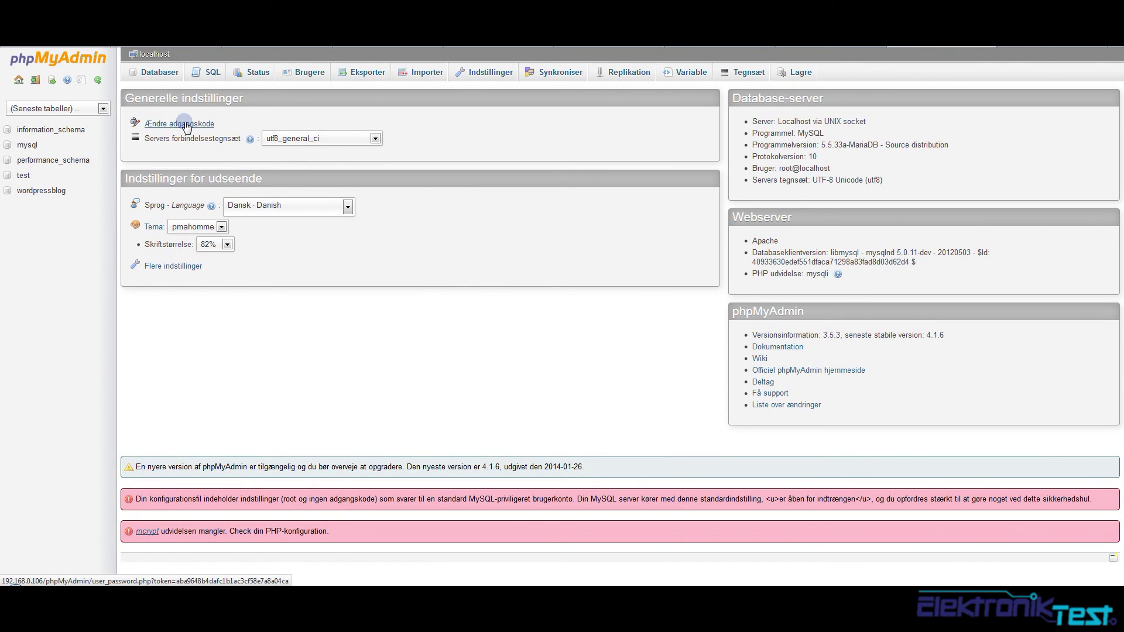
left_click(156, 75)
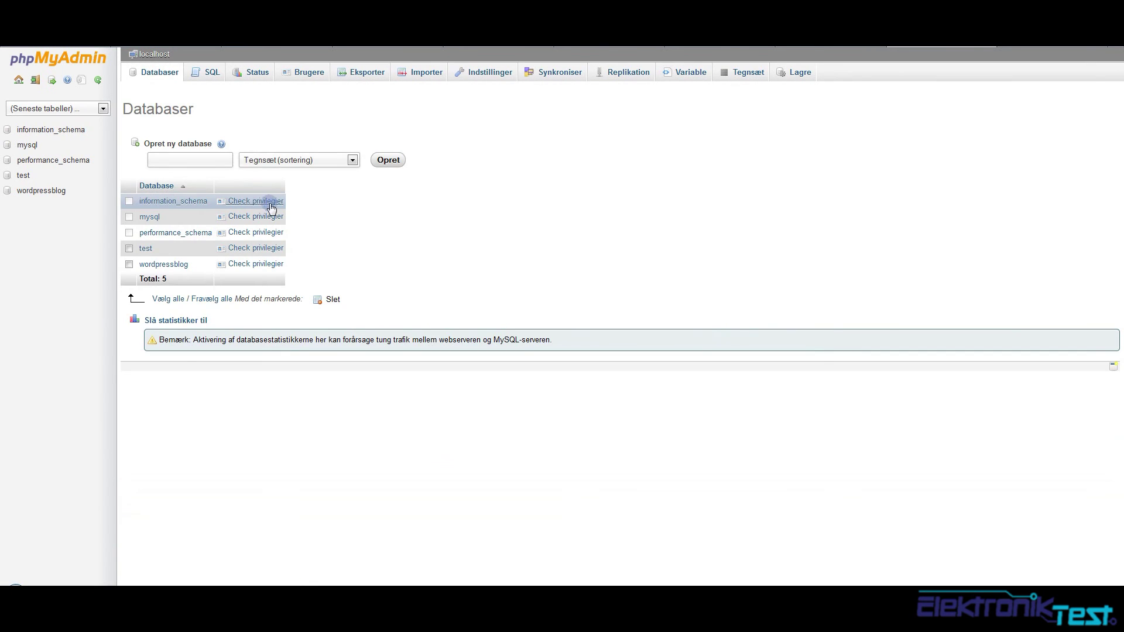
Create a database named joomla with utf8_general_ci collation, then return to the Joomla installer
left_click(211, 161)
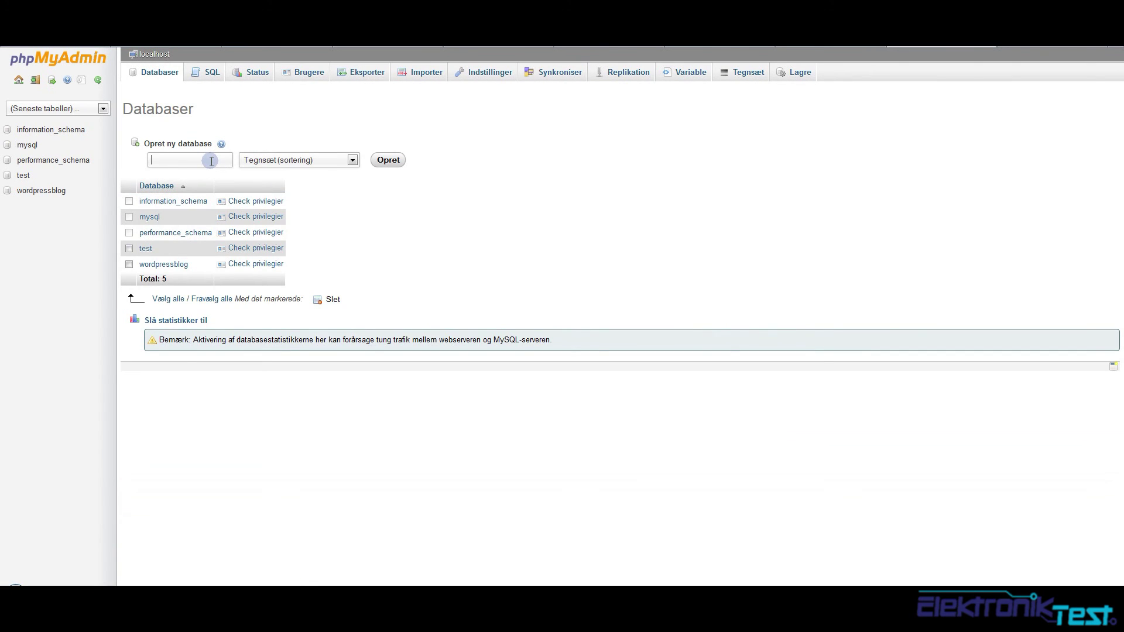
type("joo")
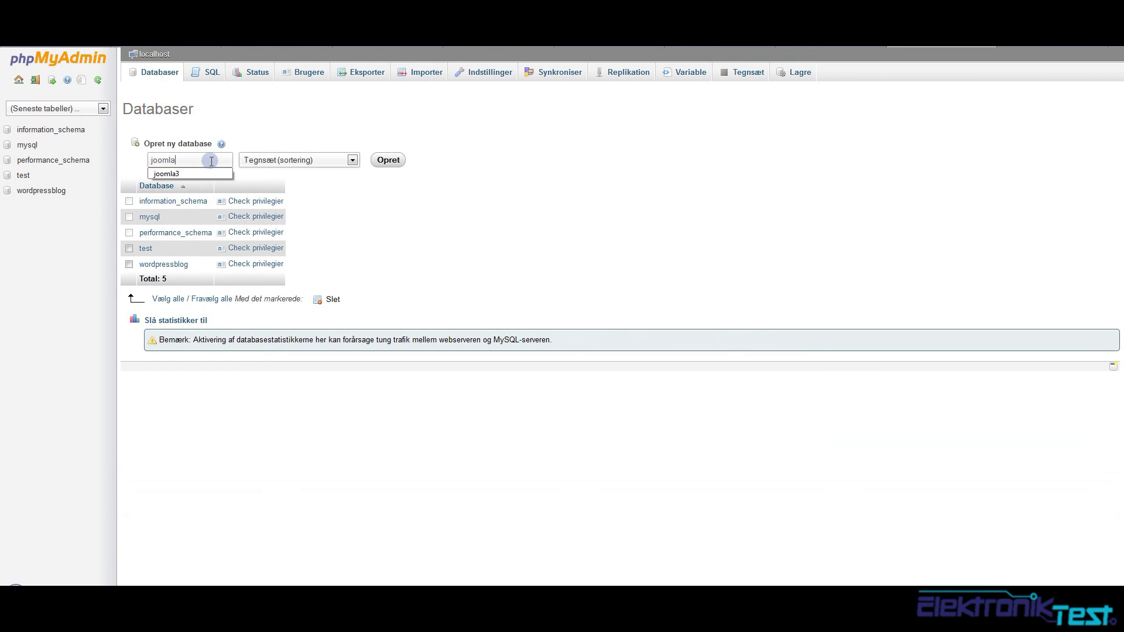
type("mla")
left_click(283, 158)
left_click_drag(354, 182, 359, 314)
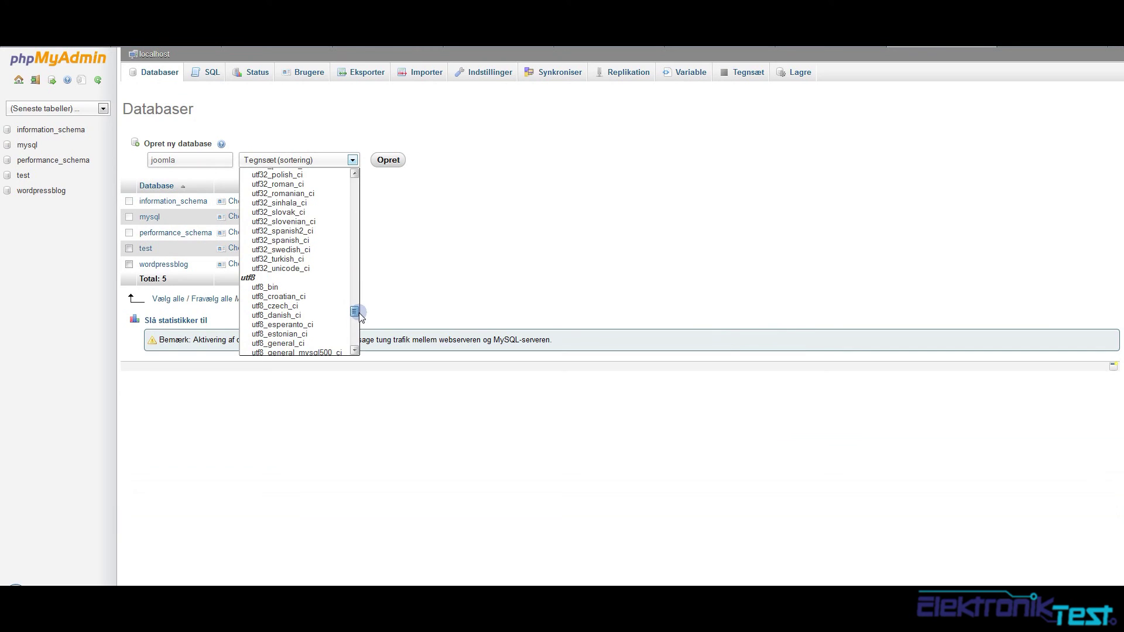
left_click(281, 343)
left_click(388, 160)
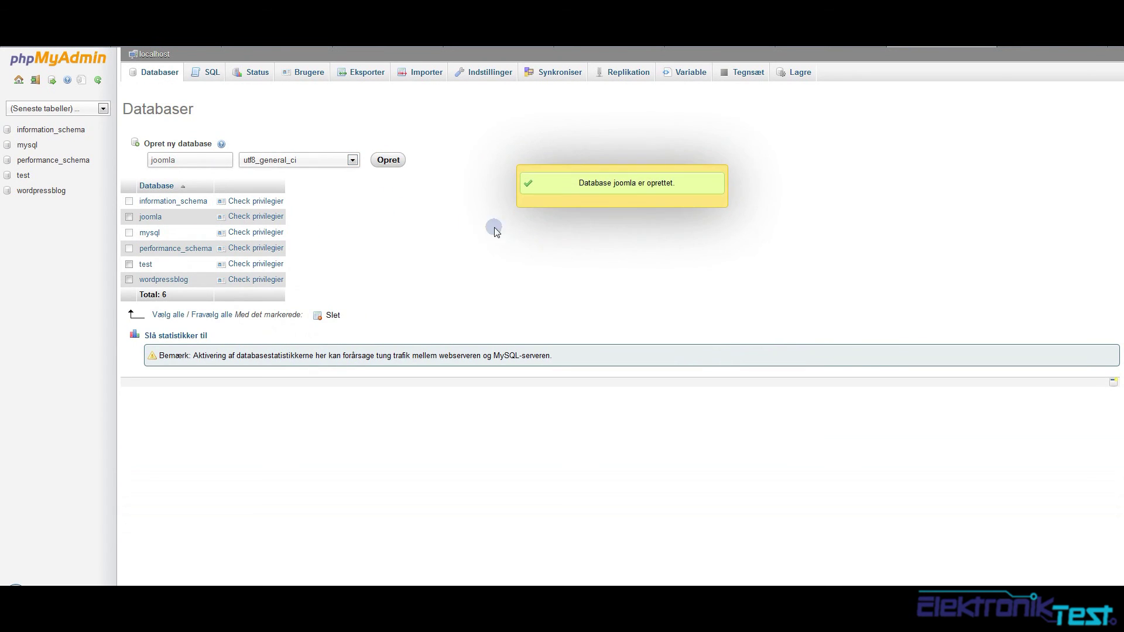
double_click(199, 160)
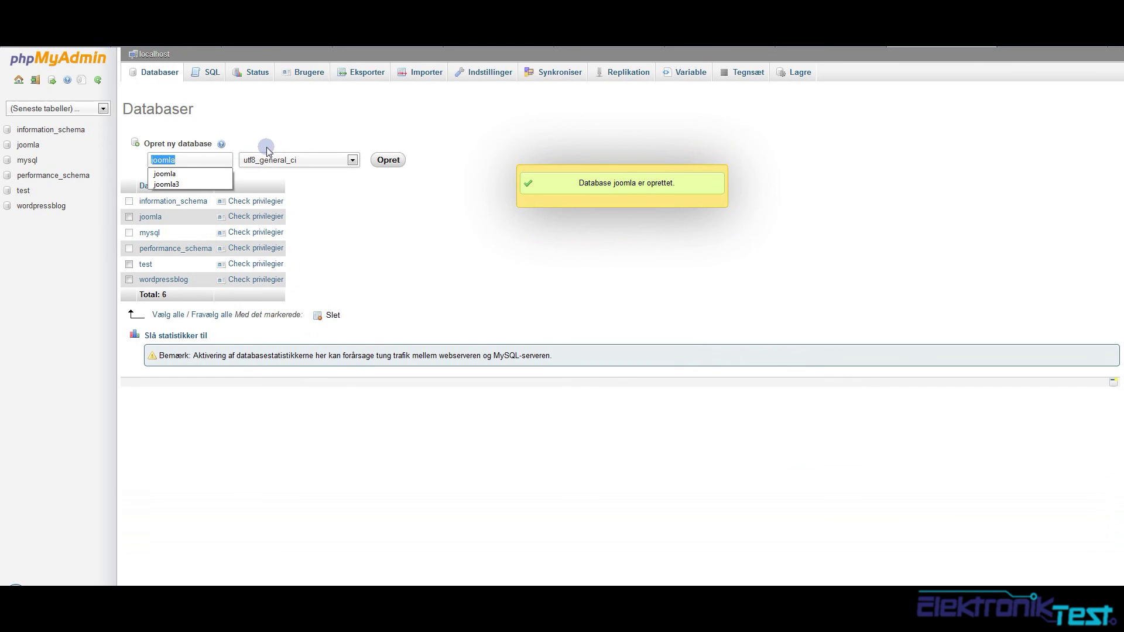
left_click(979, 47)
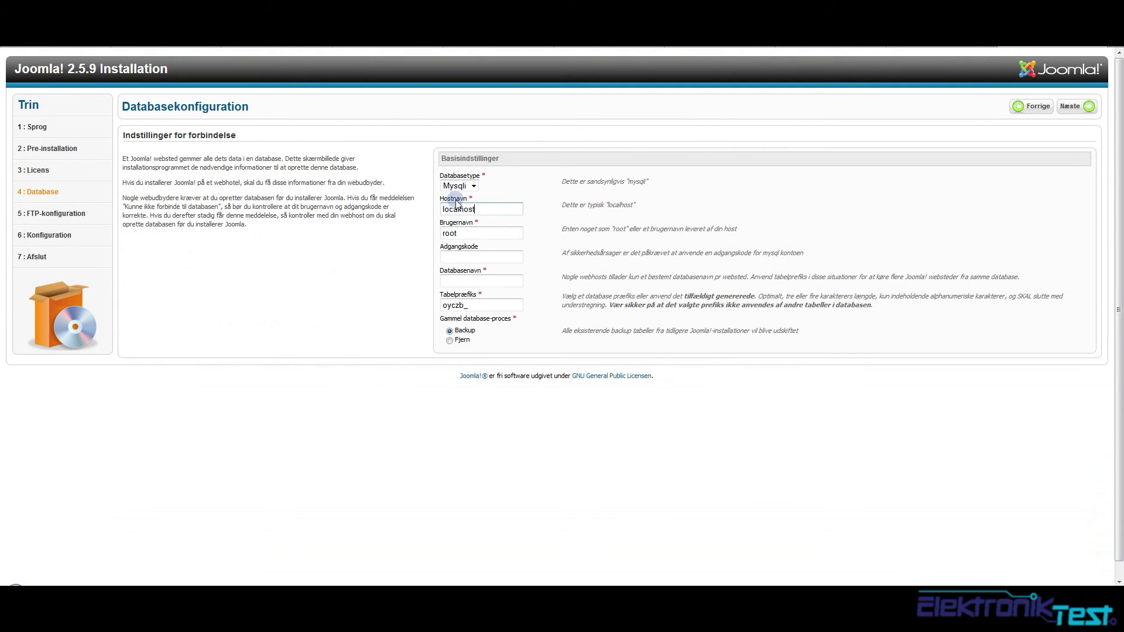
Enter joomla as the database name and keep the default table prefix to reach FTP configuration
left_click(500, 246)
left_click(501, 255)
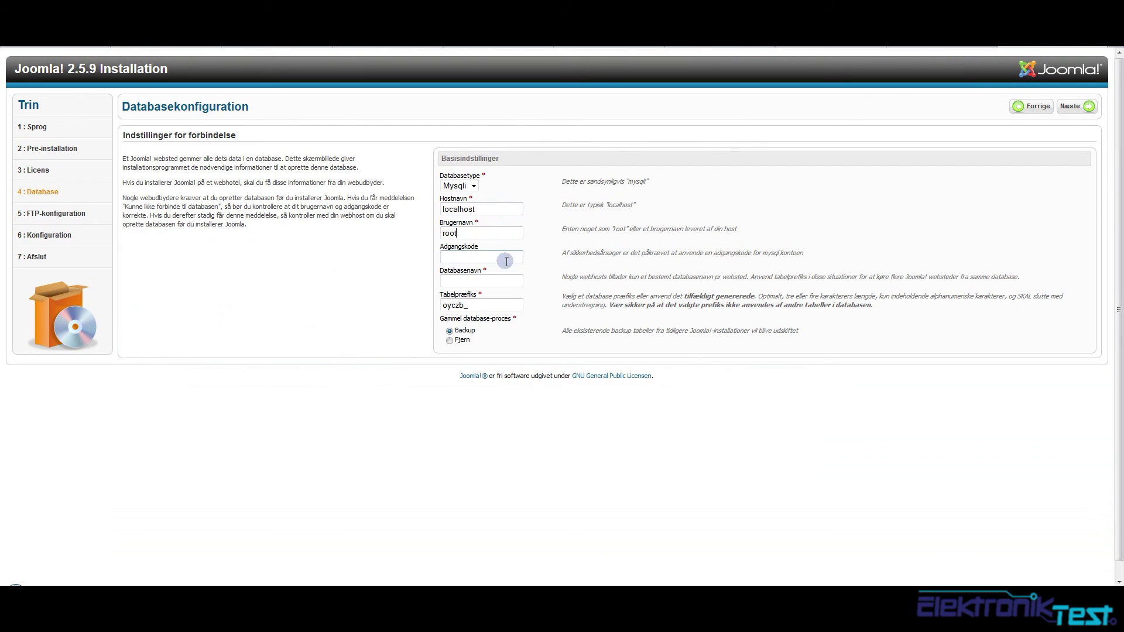
left_click(488, 285)
type("joomla")
left_click(508, 305)
left_click_drag(467, 309, 408, 310)
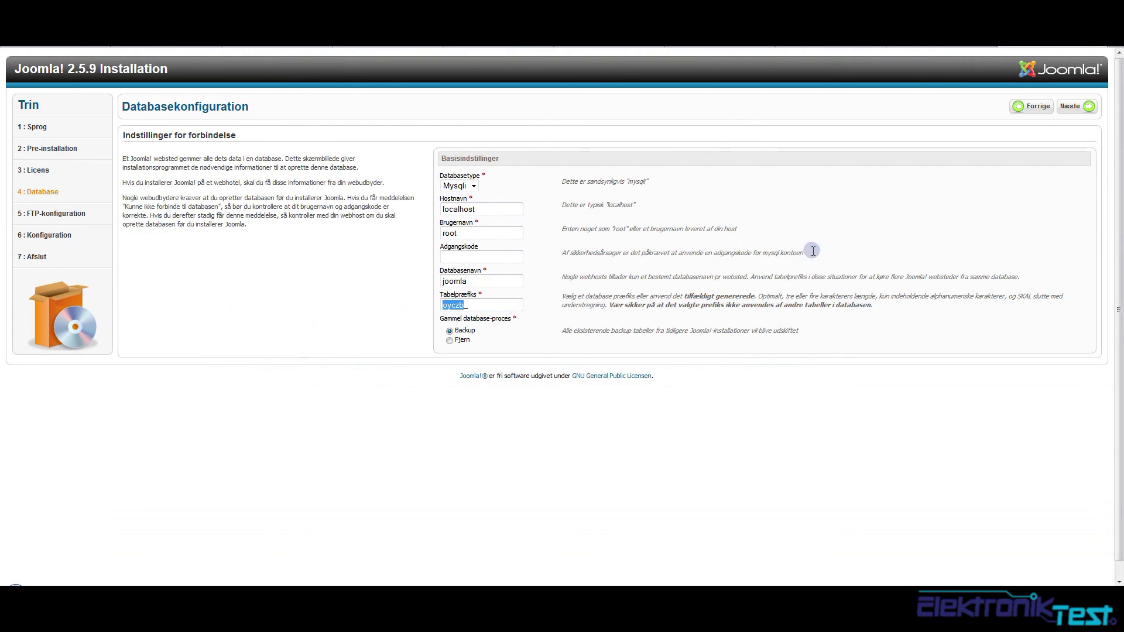
left_click(813, 273)
left_click(1071, 107)
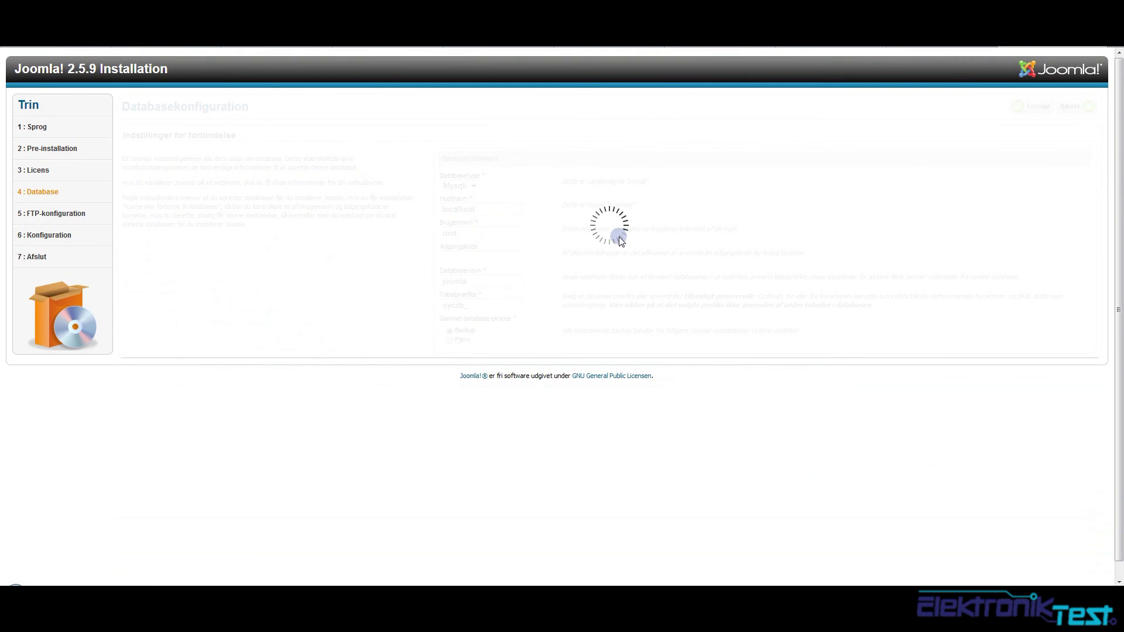
left_click(550, 190)
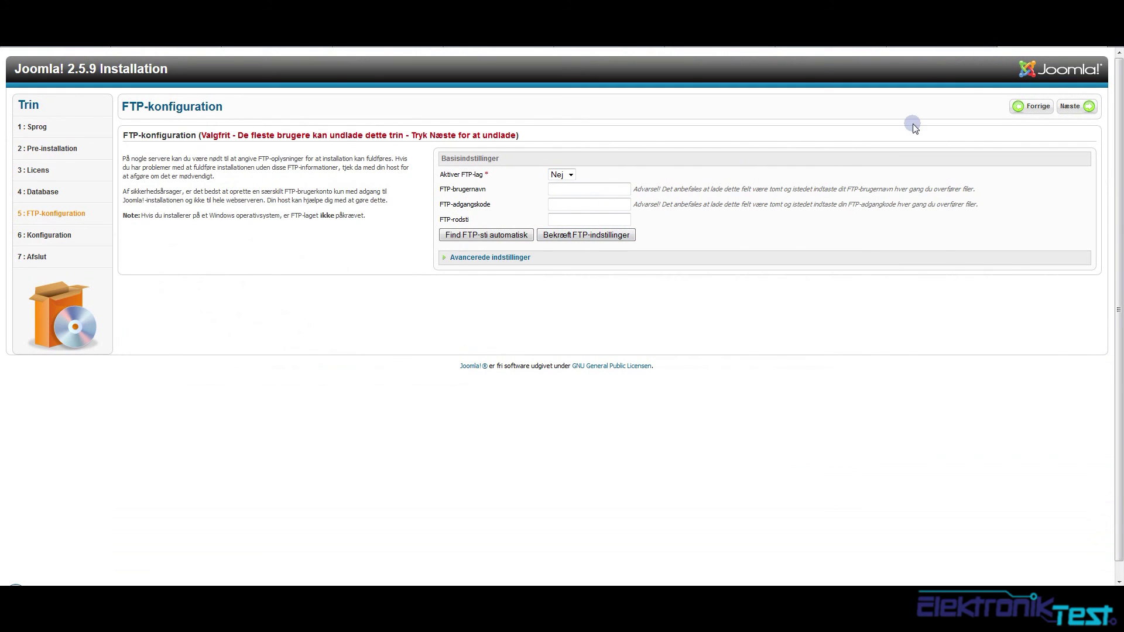
Skip the FTP setup and enter the site administrator's e-mail address
left_click(1075, 106)
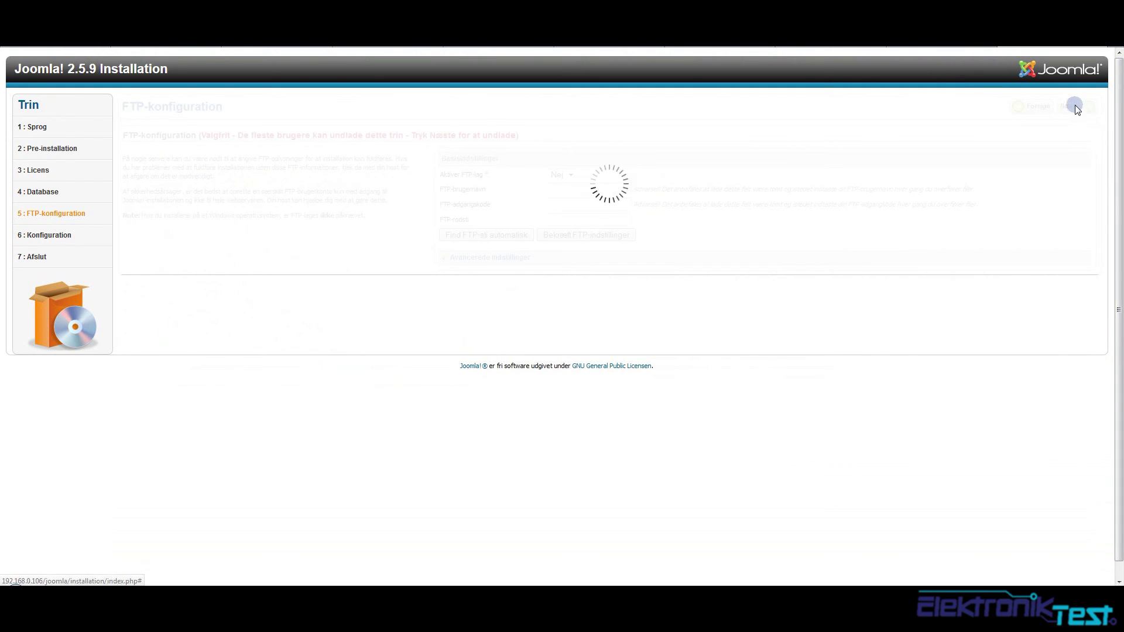
left_click(584, 177)
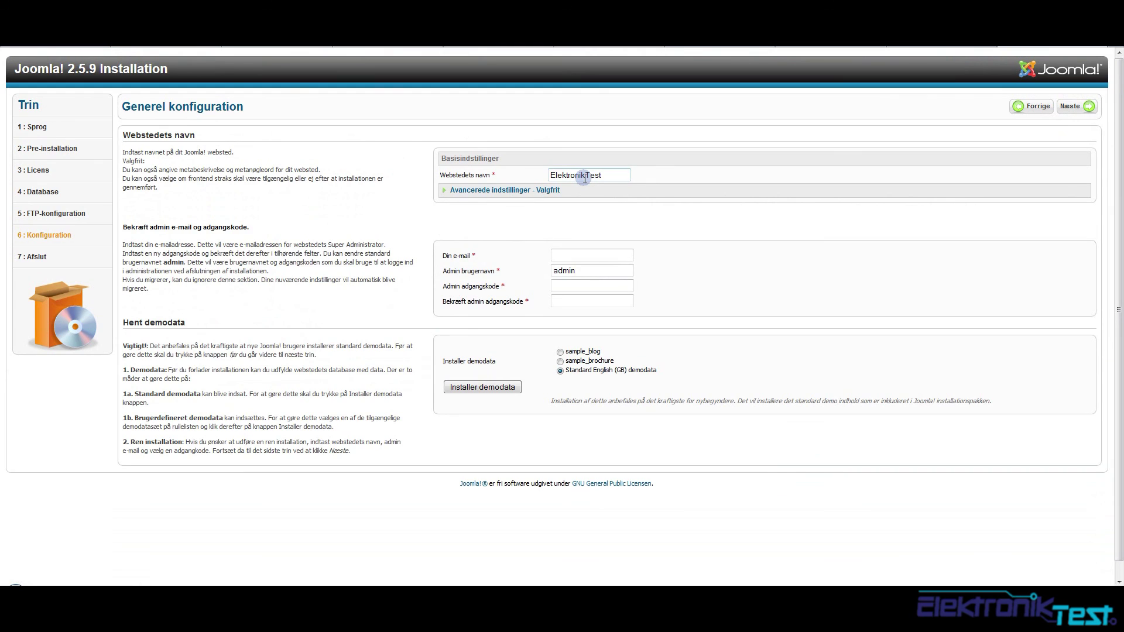
left_click(559, 253)
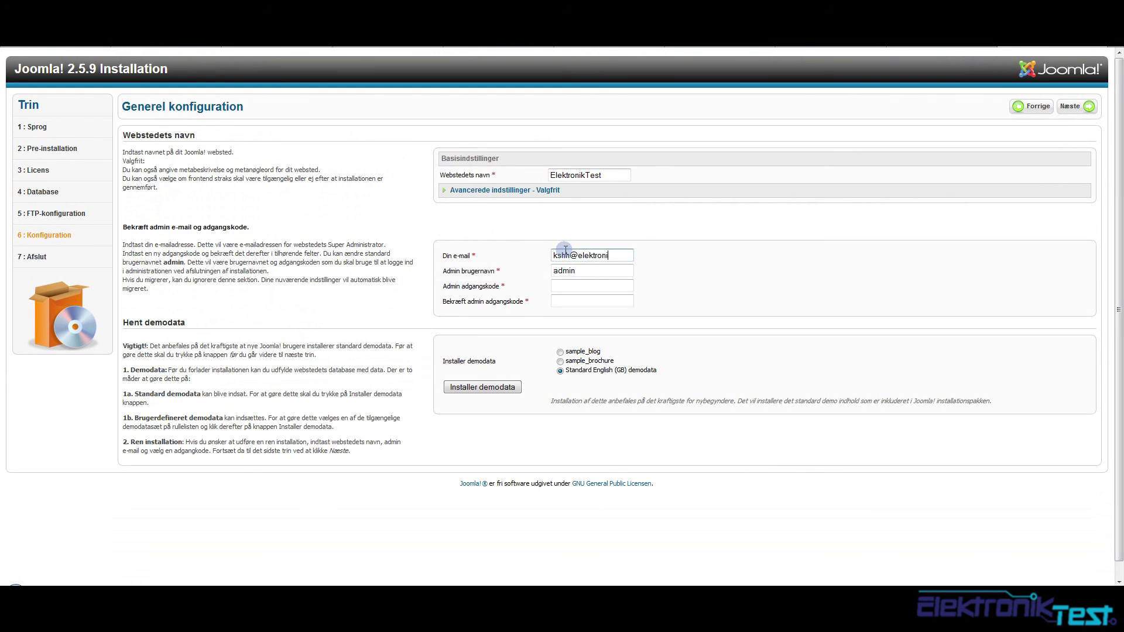
key("Tab")
Enter the admin username and matching passwords, then install Standard English (GB) sample data
key("Tab")
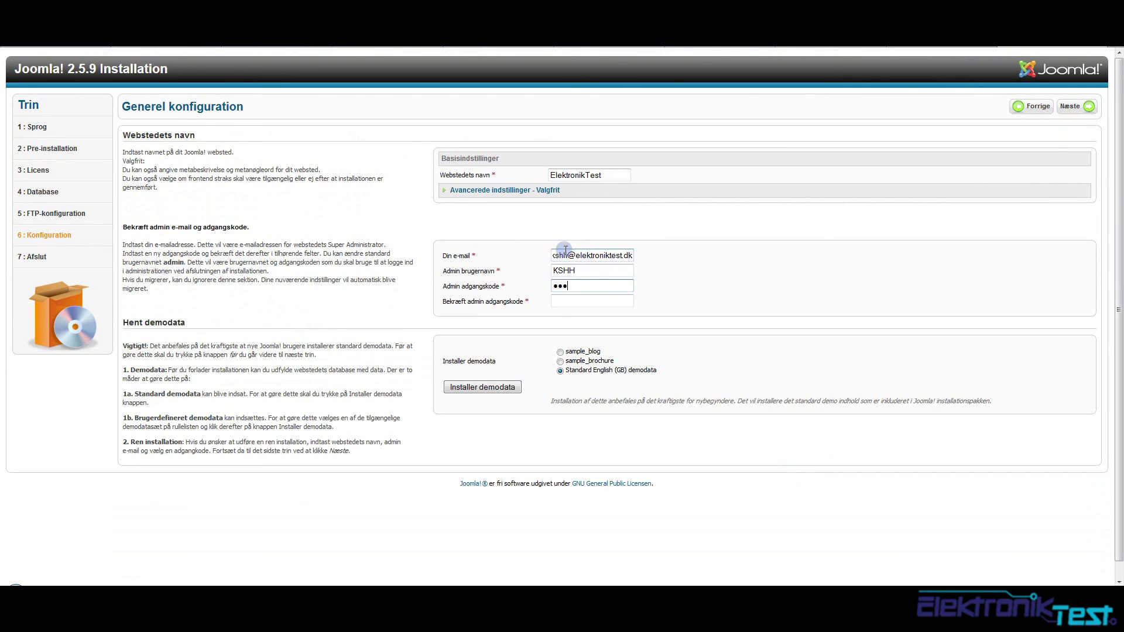
key("Tab")
key("ctrl+a")
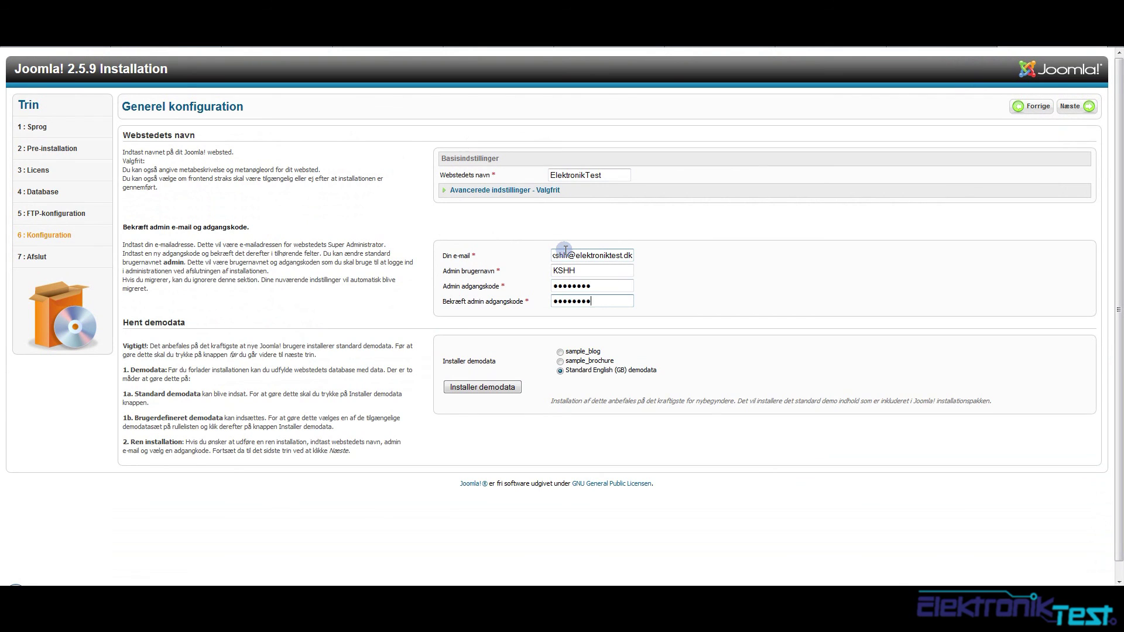
left_click(481, 387)
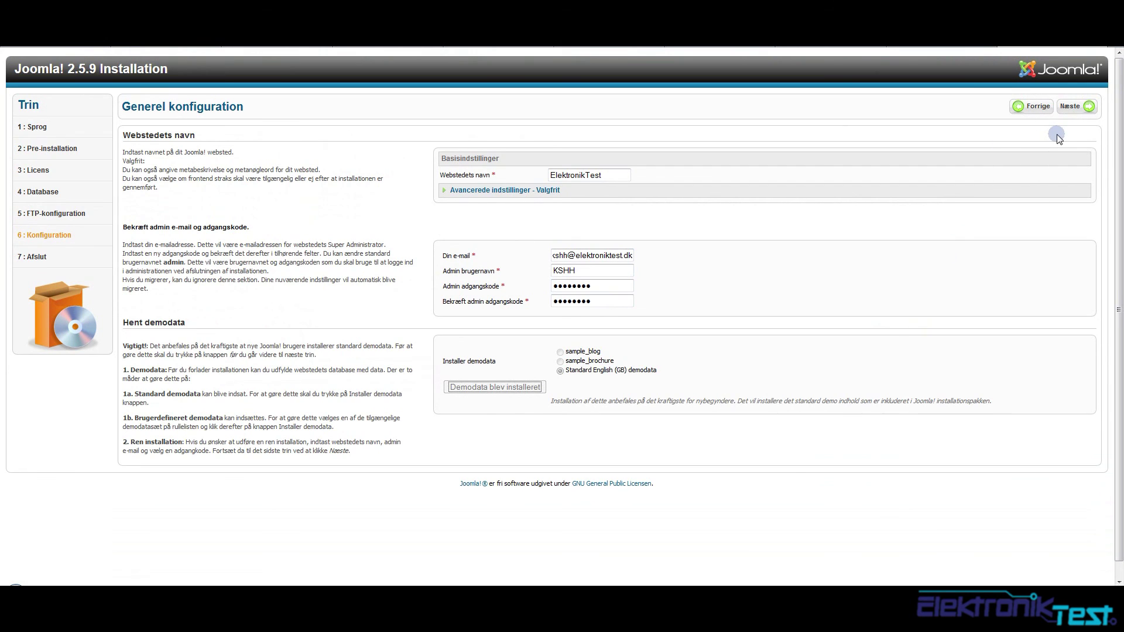
Finish the Joomla installation and remove the installation folder
left_click(1070, 106)
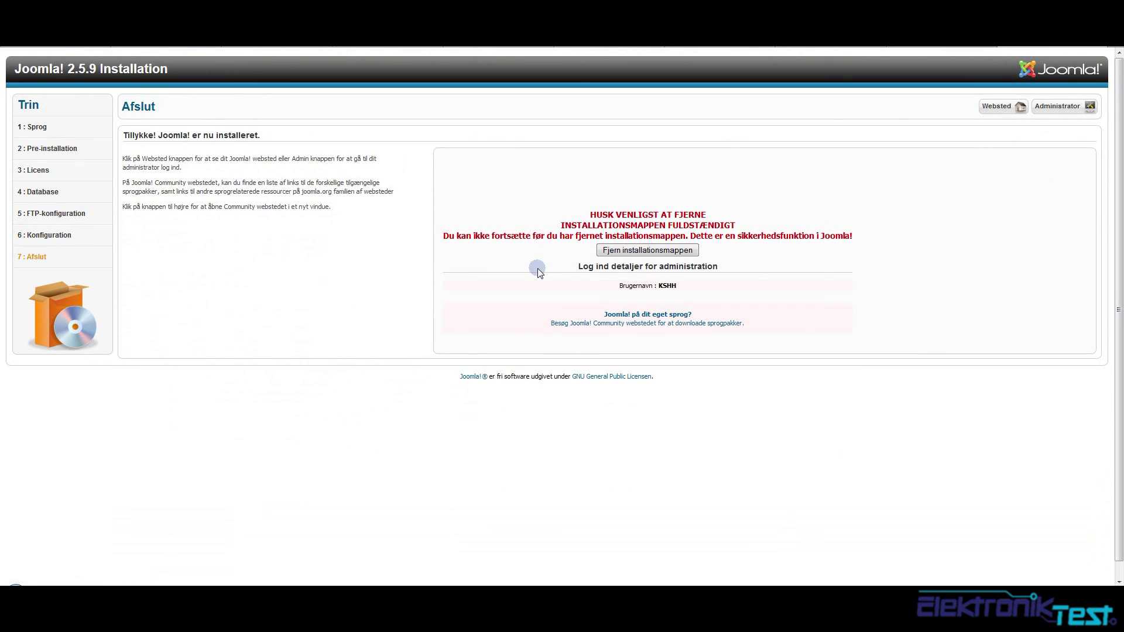
left_click(650, 250)
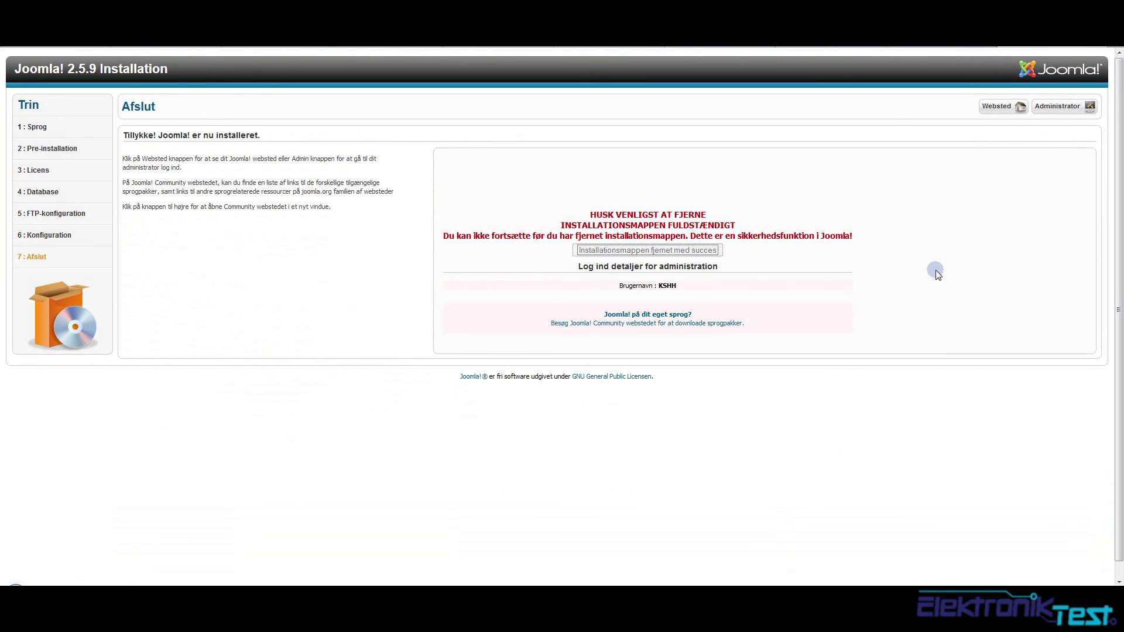
left_click(1054, 107)
Preview the new site's Getting Started article, then go to the administrator login page
left_click(995, 108)
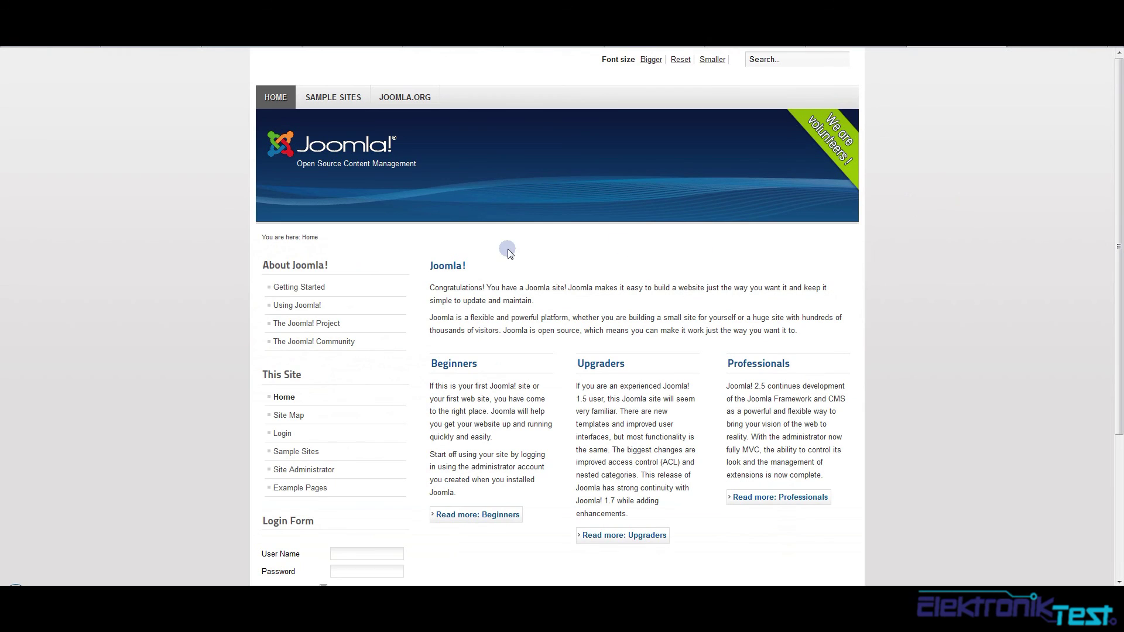
left_click(274, 292)
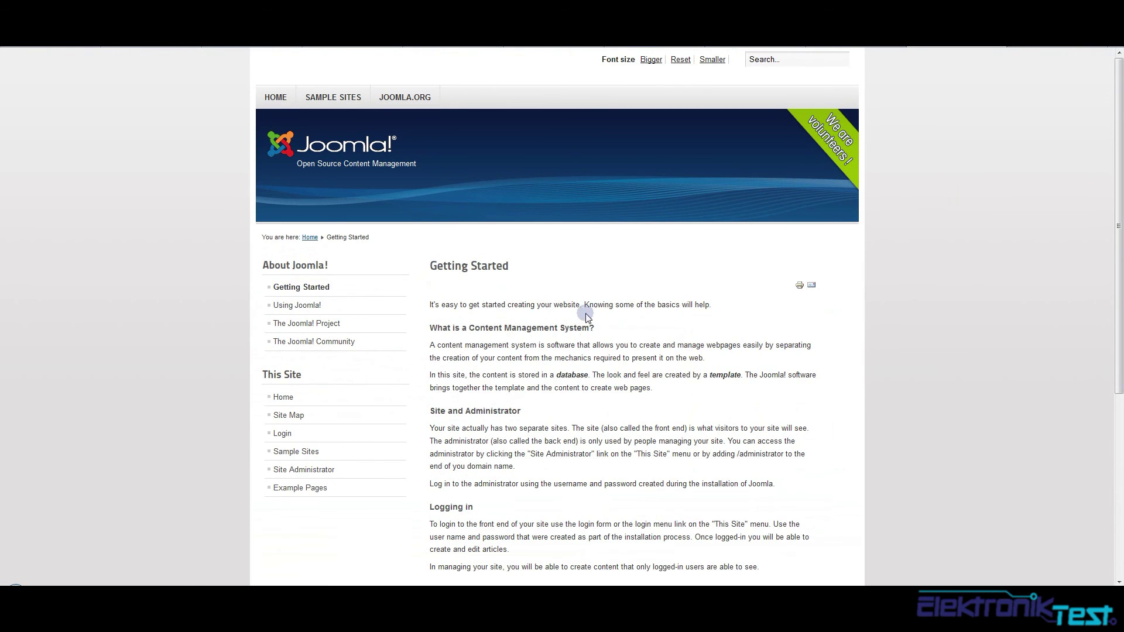
scroll(465, 251, "down", 3)
scroll(482, 256, "up", 3)
left_click(999, 76)
left_click(627, 171)
Log in to the Joomla administrator backend with the saved username, declining password saving
key("Down")
key("Return")
key("Tab")
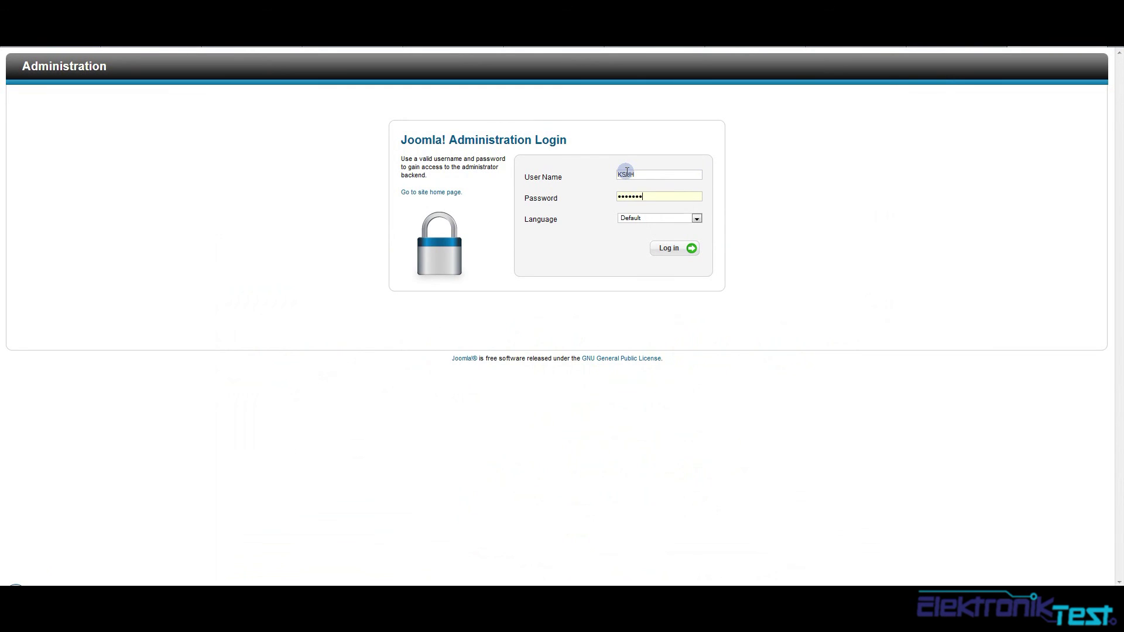
key("Return")
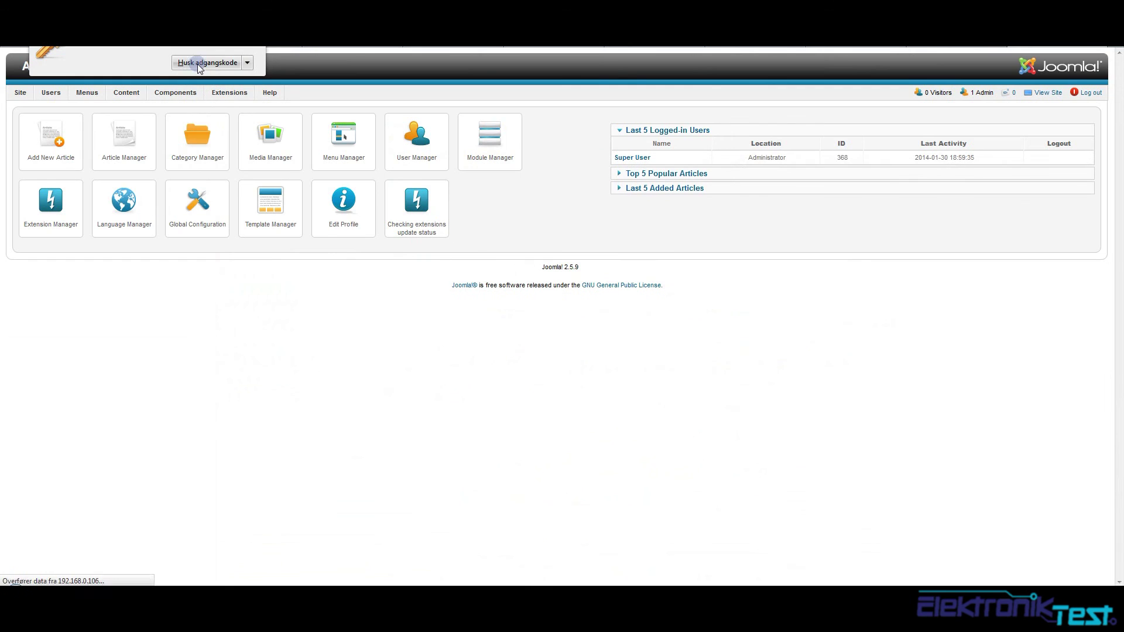
left_click(202, 63)
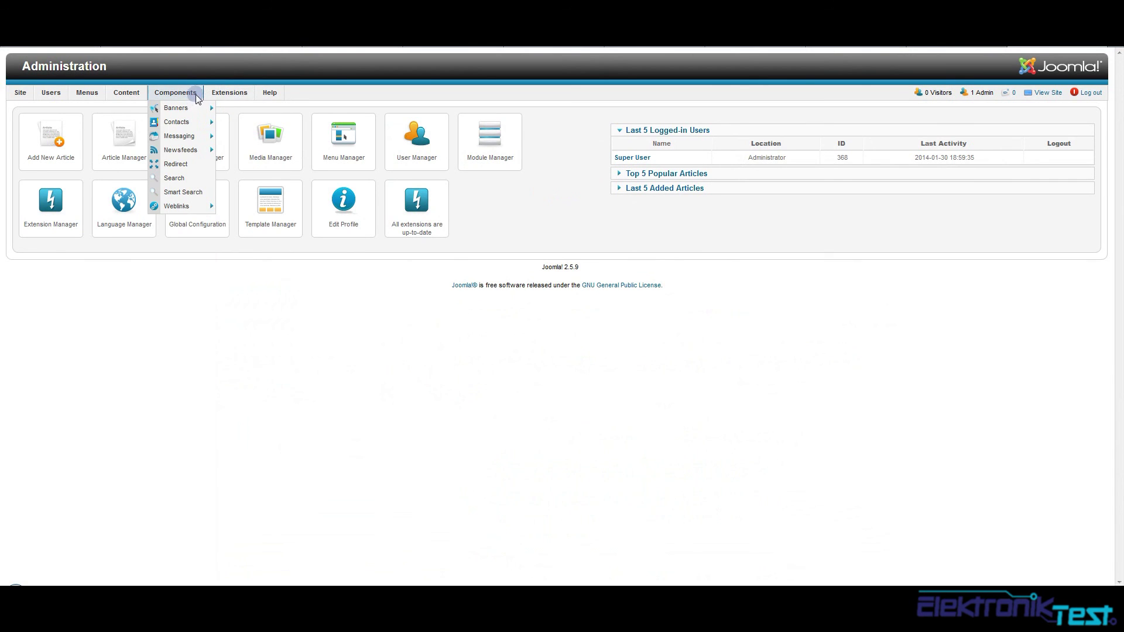
Browse the Plug-in Manager and Extension Manager, listing installed extensions and running Discover
mouse_move(216, 96)
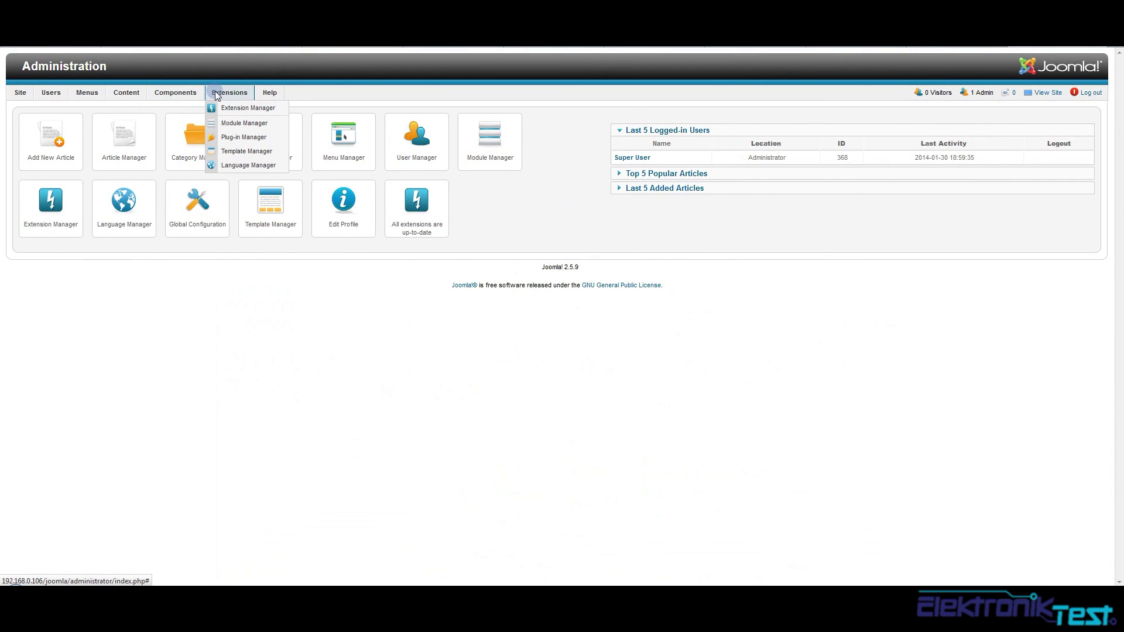
left_click(220, 143)
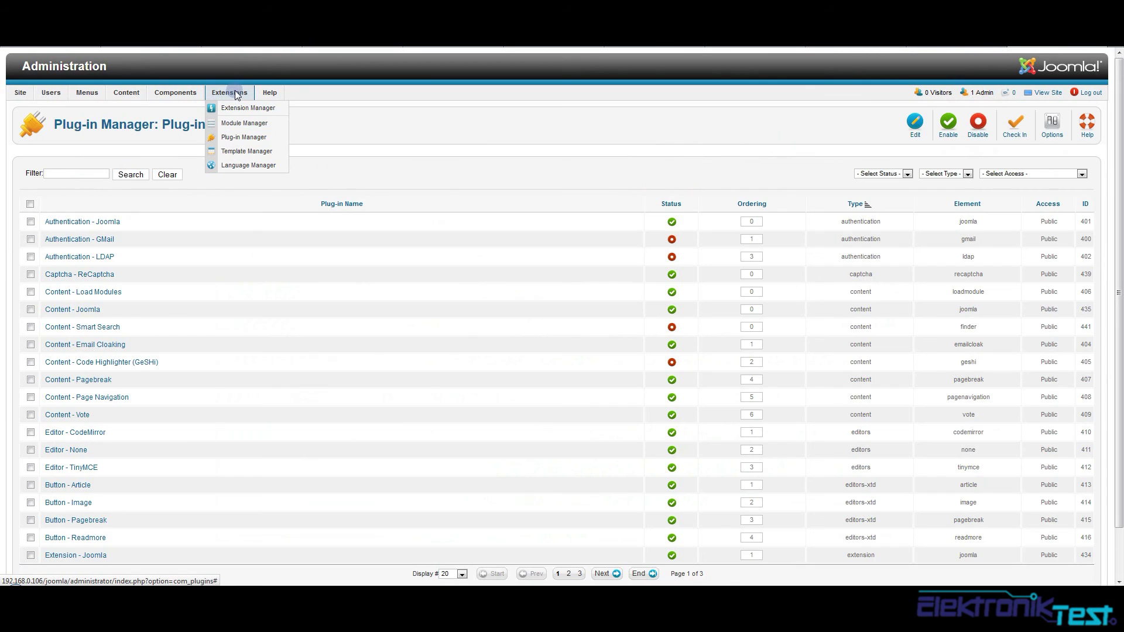
left_click(237, 109)
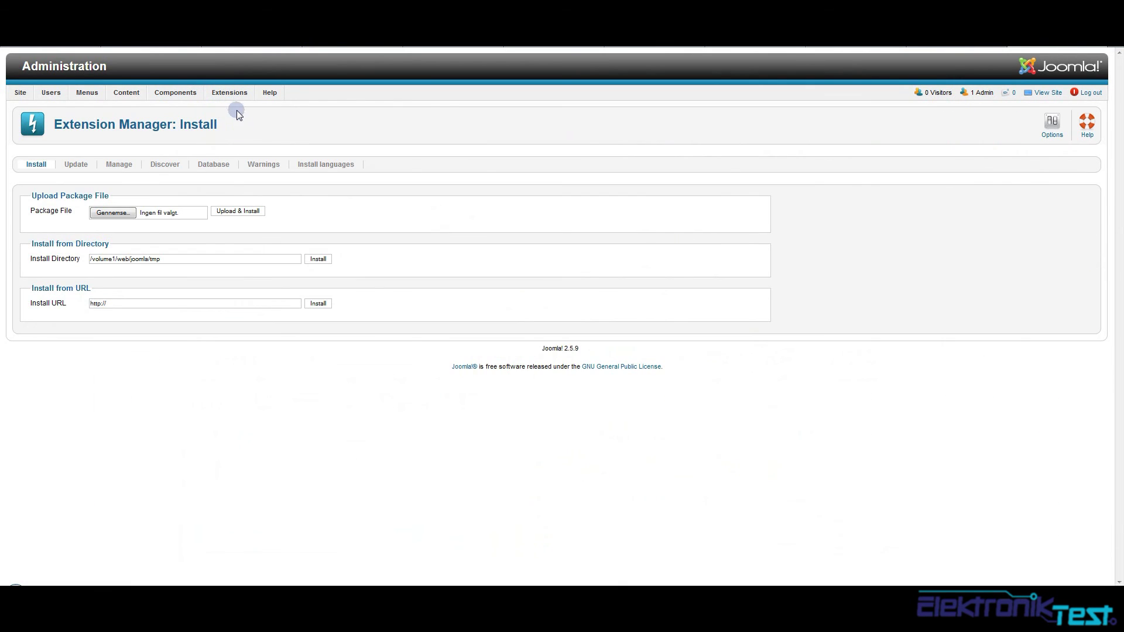
left_click(118, 164)
mouse_move(176, 93)
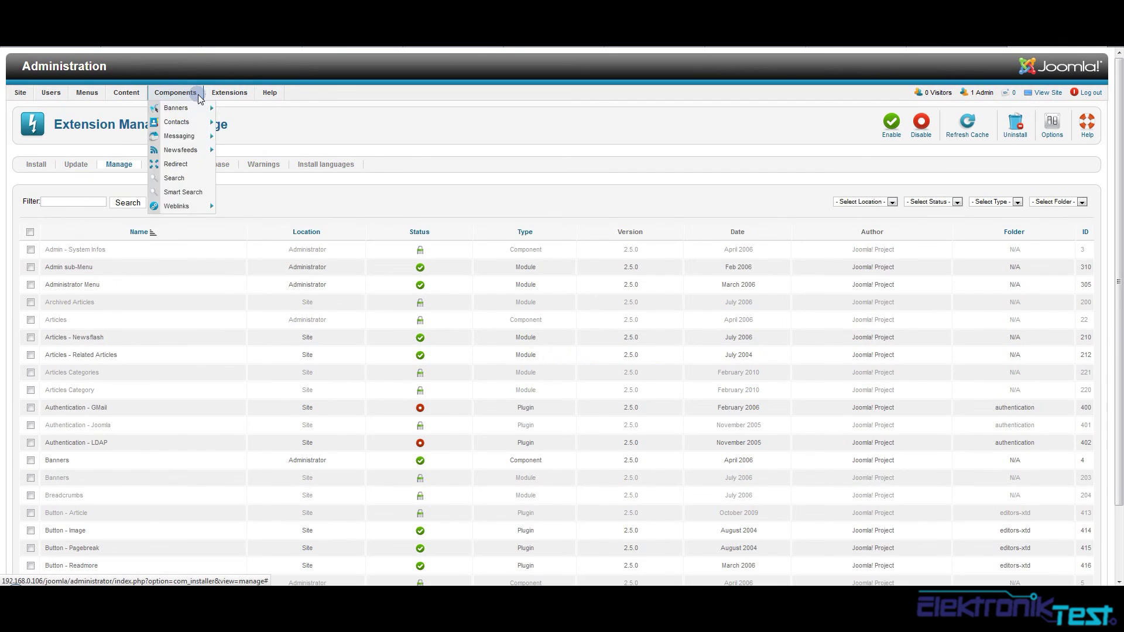
mouse_move(178, 115)
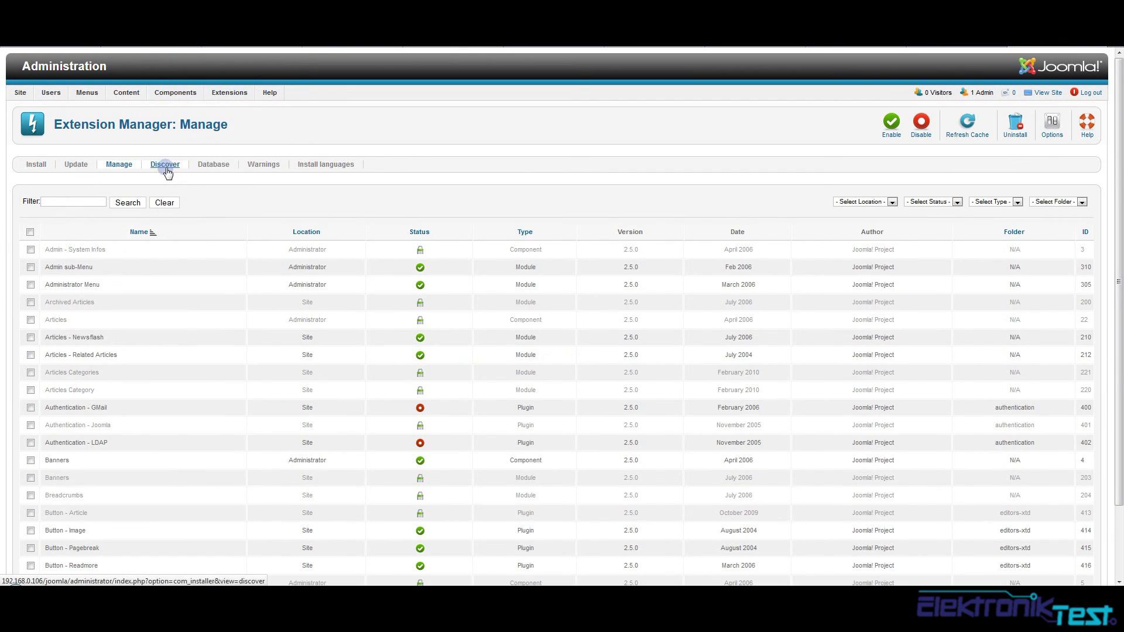
left_click(164, 166)
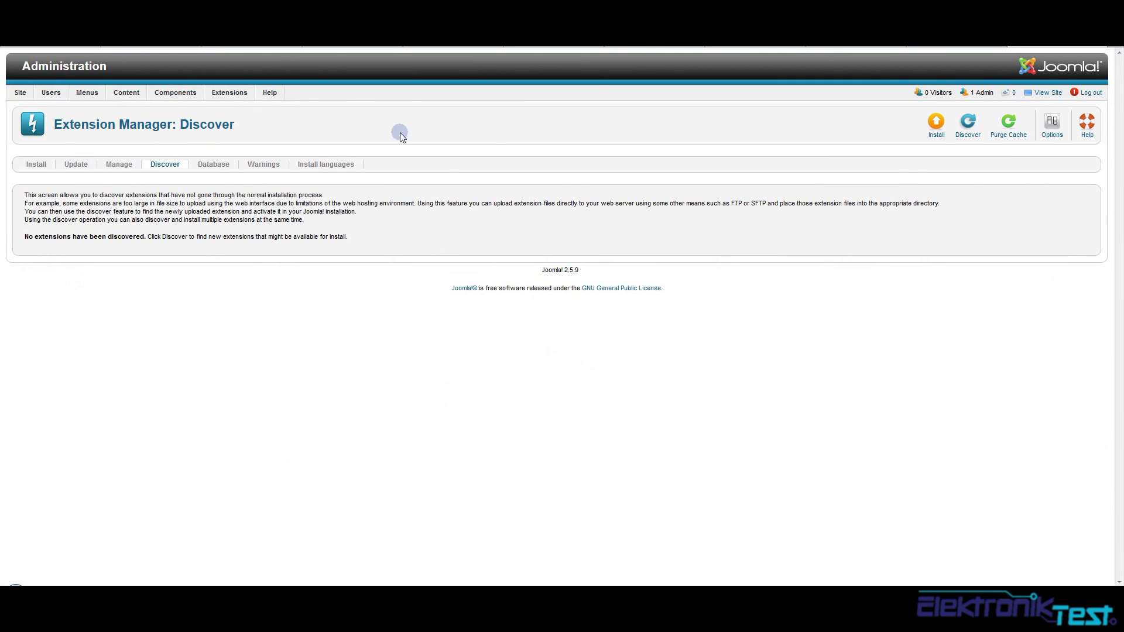
left_click(974, 136)
Check the Update tab for extension updates and dismiss the no-selection warning
left_click(75, 165)
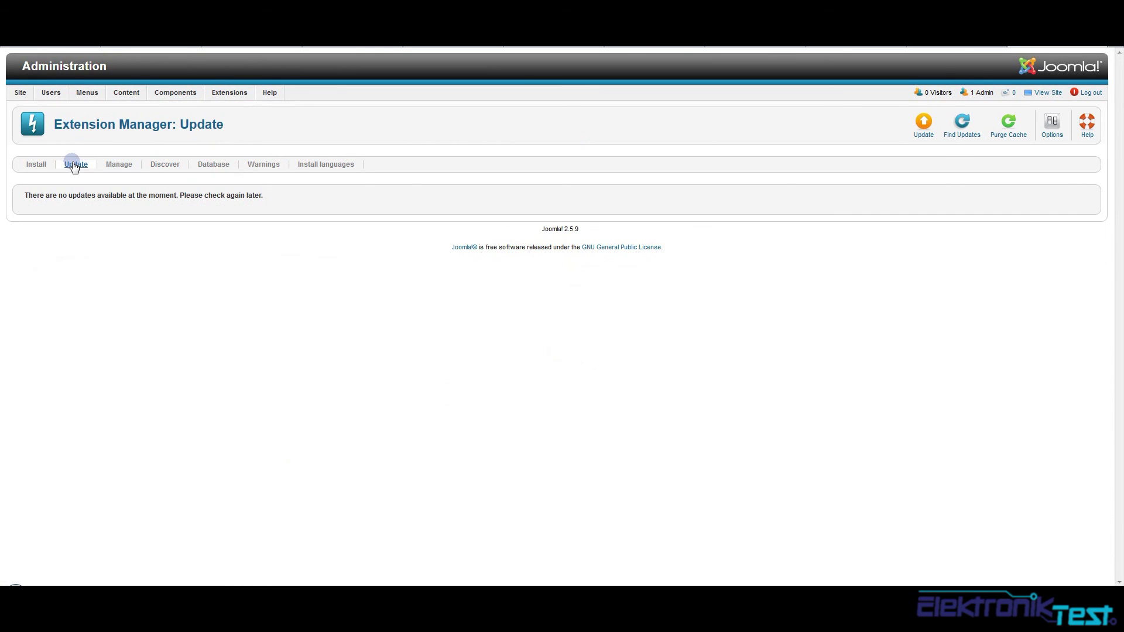
left_click(962, 124)
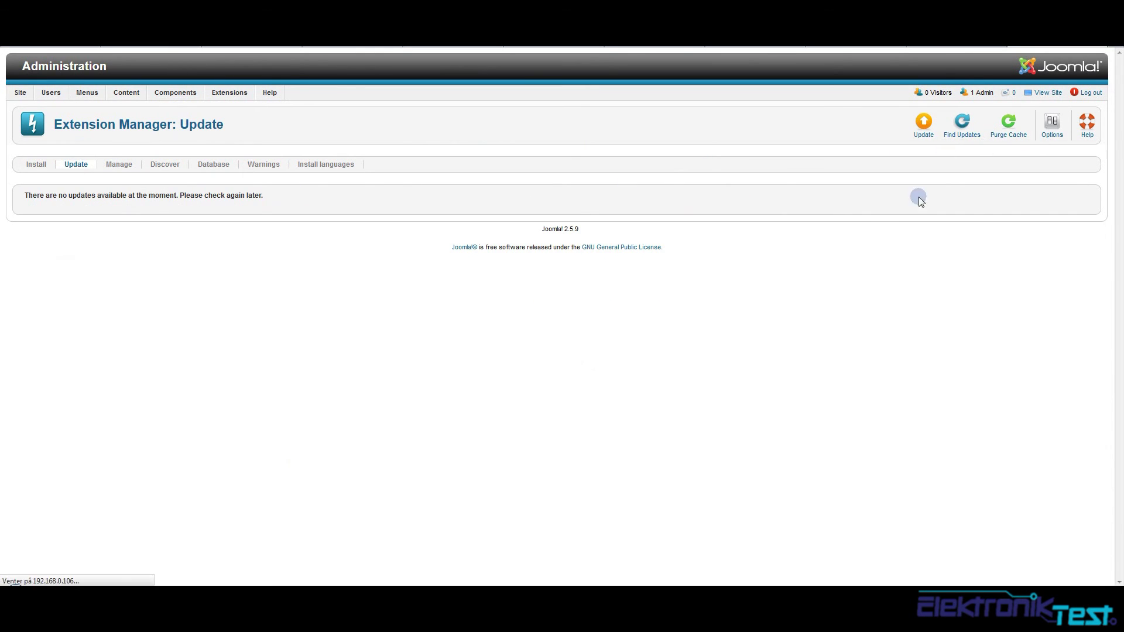
left_click(923, 125)
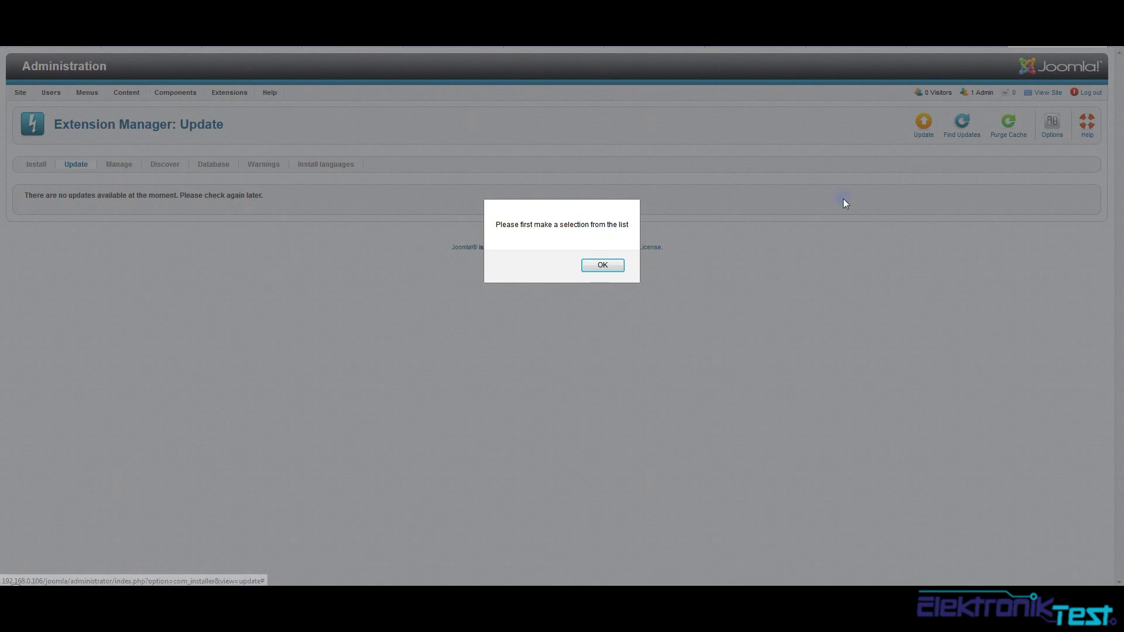
left_click(603, 263)
Return to the control panel and look at the Joomla! 2.5.9 version text
mouse_move(24, 90)
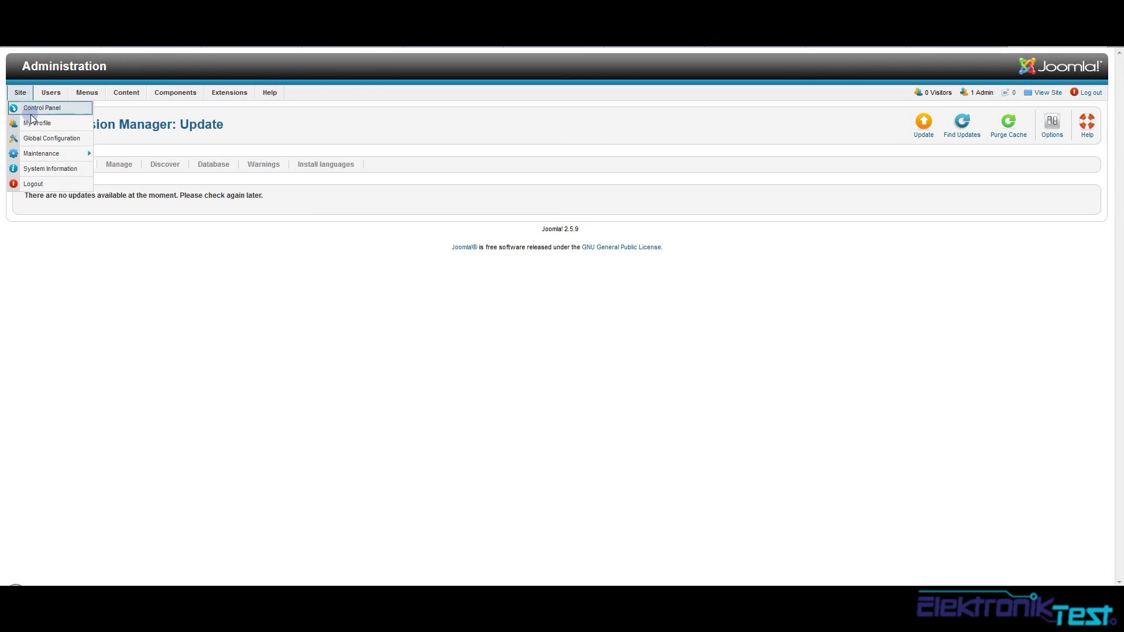
left_click(39, 110)
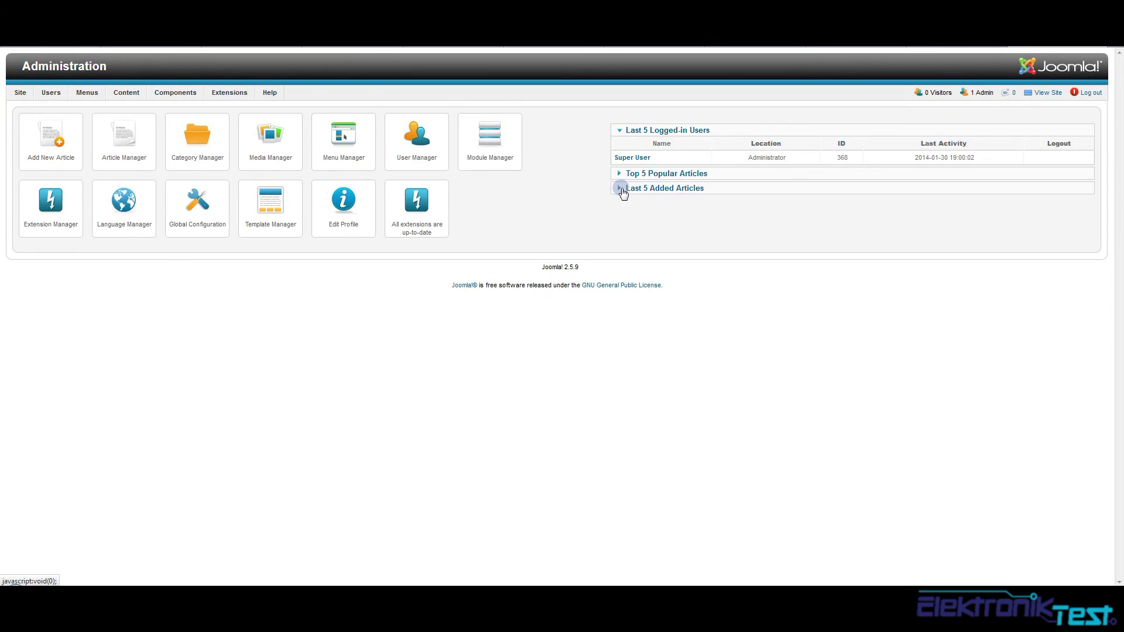
left_click_drag(540, 267, 586, 273)
left_click(586, 272)
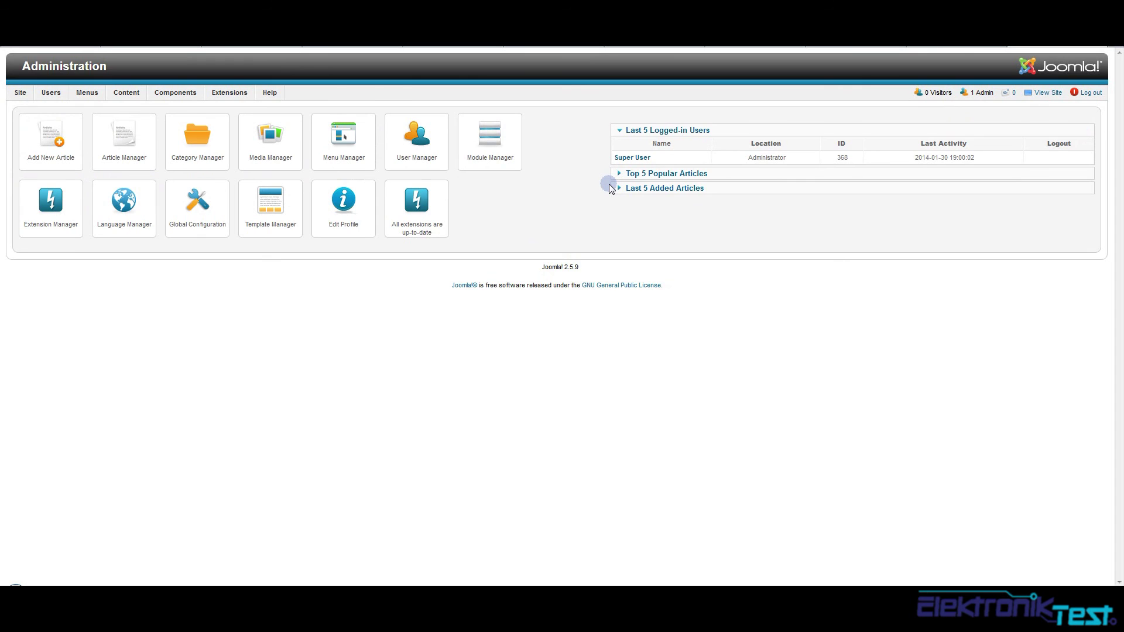
left_click(15, 587)
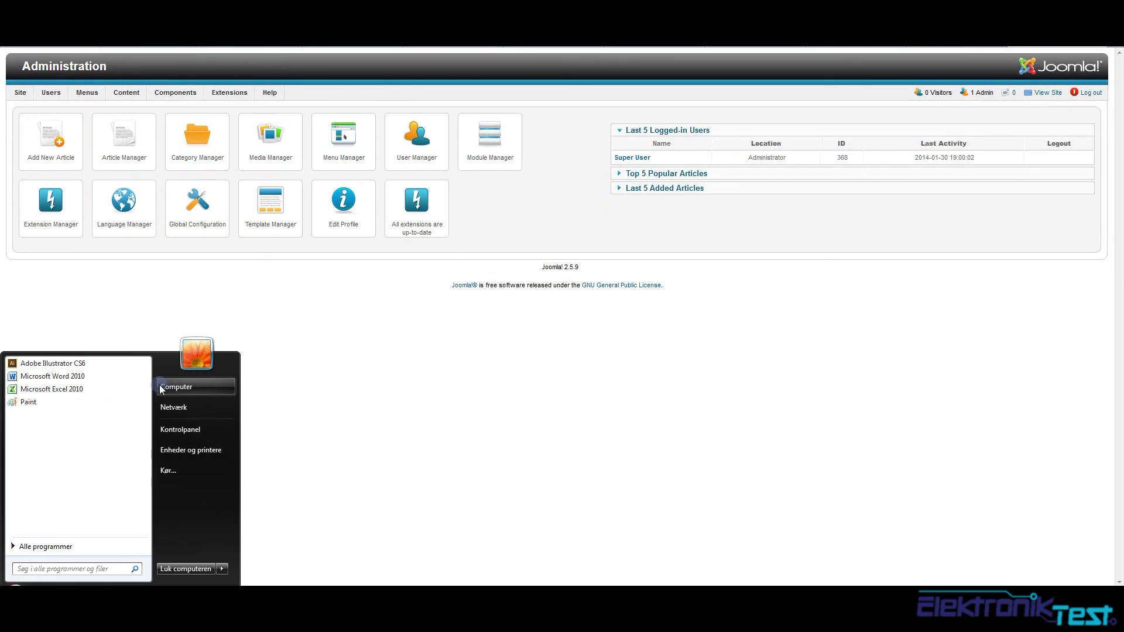
Browse to the DISKSTATION web share and look inside its joomla folder
left_click(165, 387)
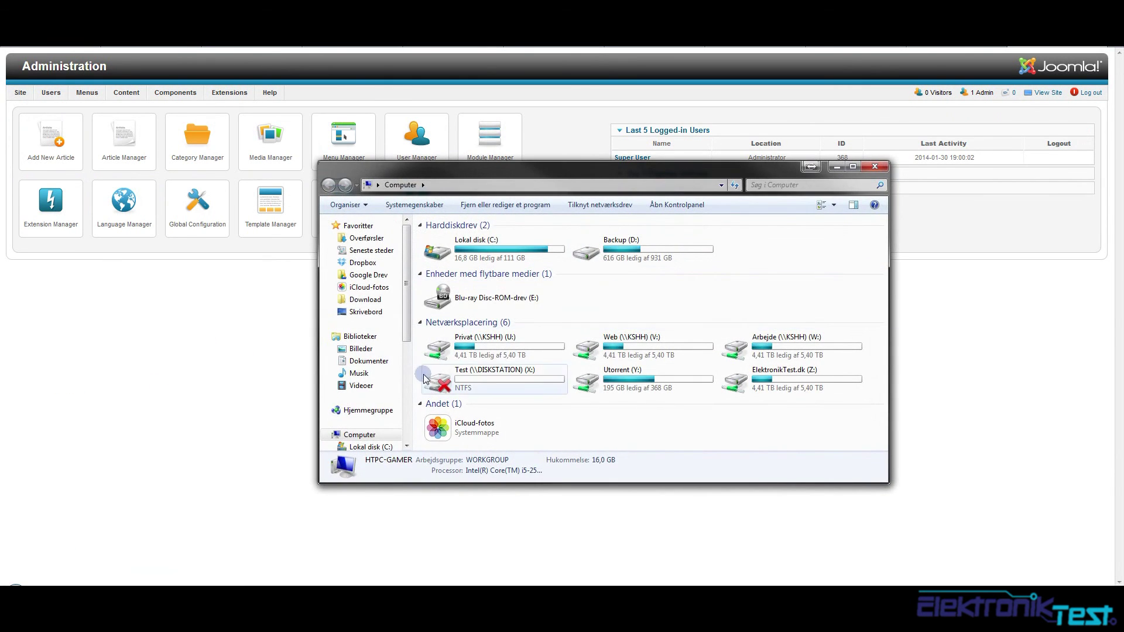
left_click_drag(408, 334, 408, 394)
scroll(355, 408, "down", 2)
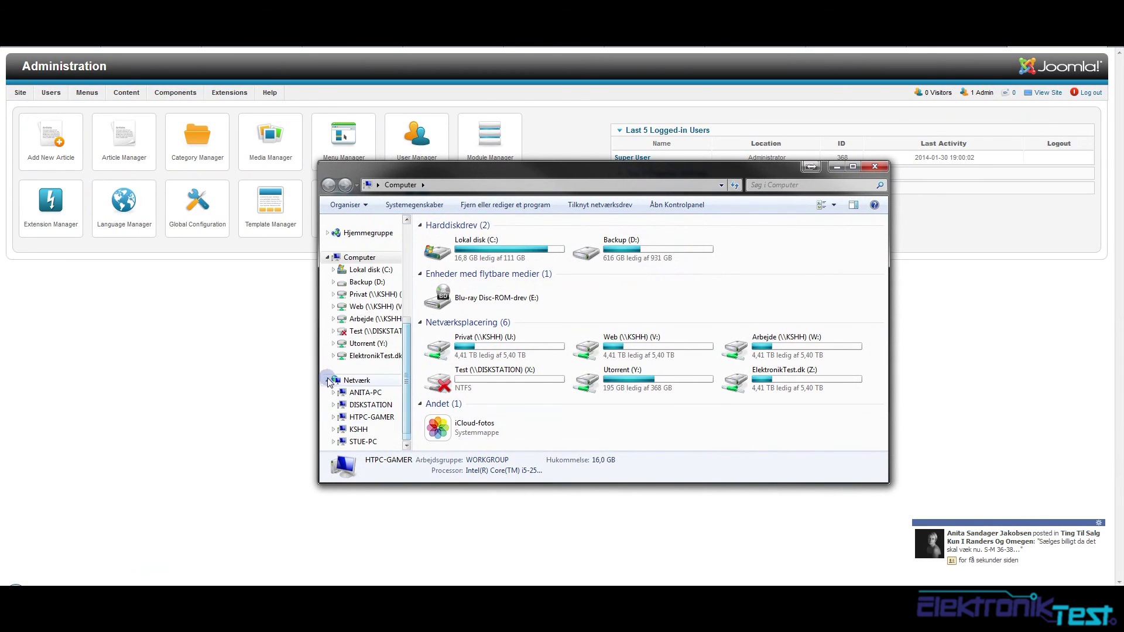
left_click(356, 405)
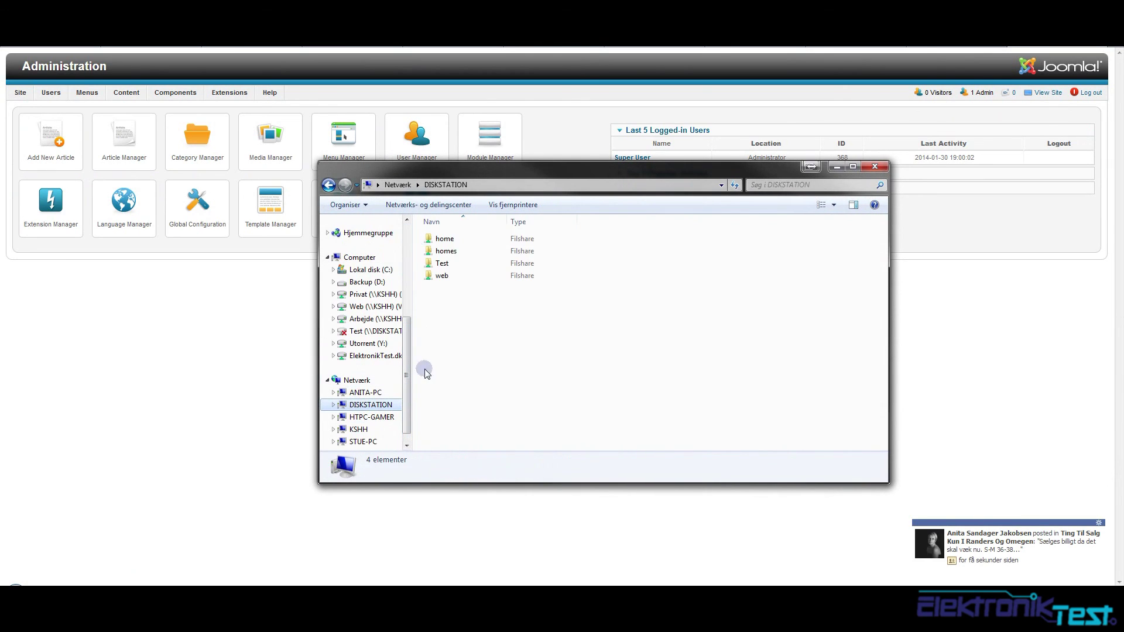
double_click(440, 275)
double_click(444, 239)
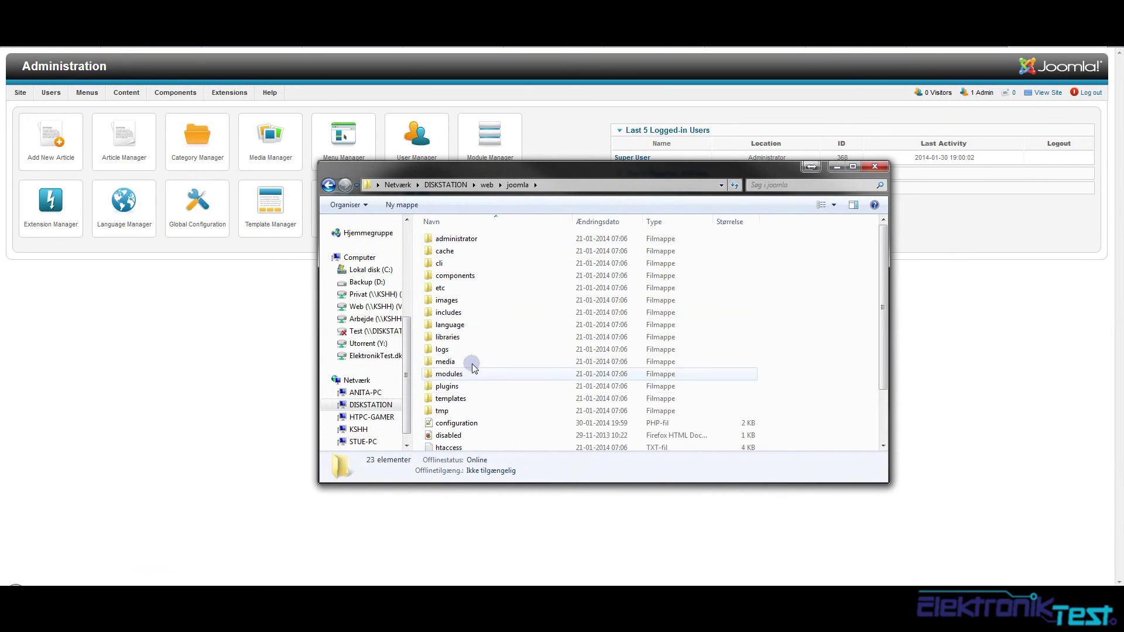
key("BackSpace")
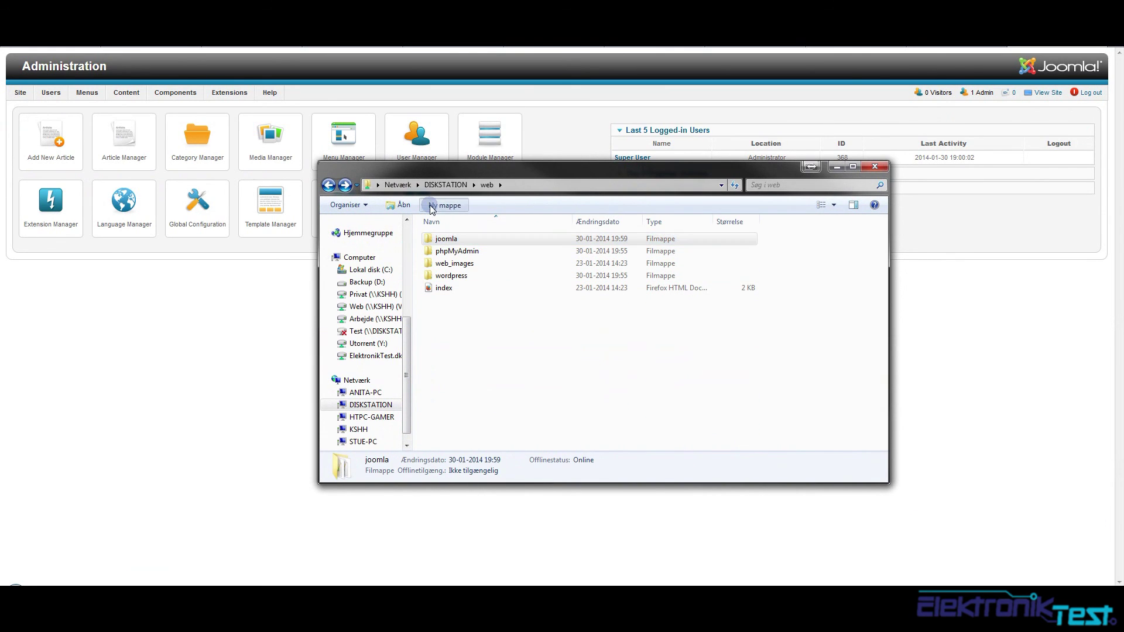
Create a new folder named elektroniktest in the web share and close Explorer
left_click(432, 205)
type("elektroniktest")
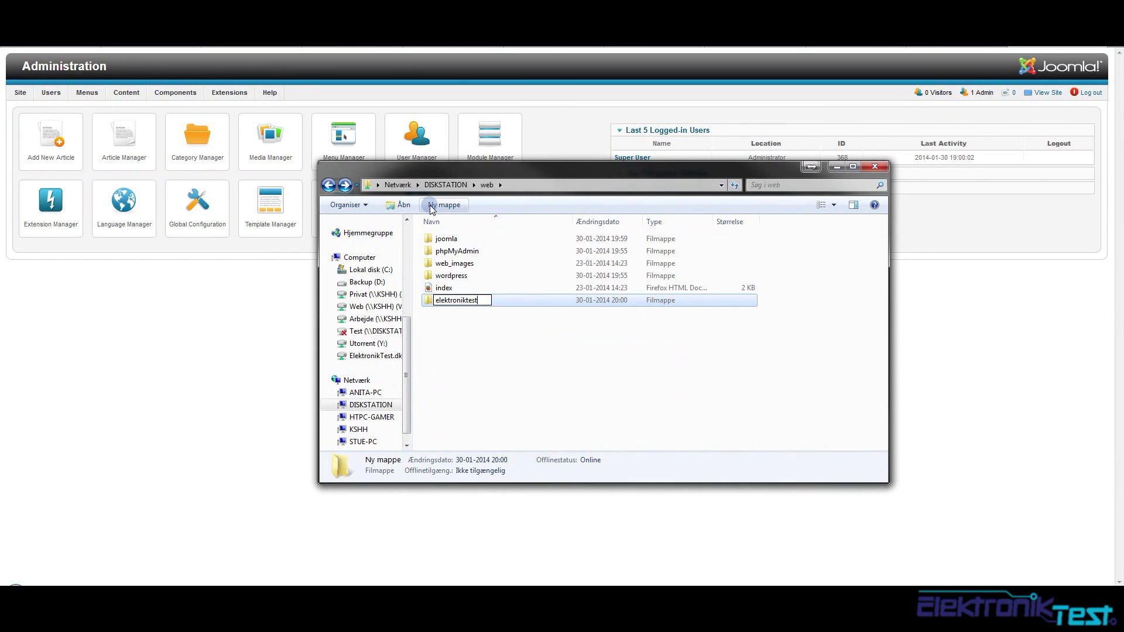
key("Return")
key("Return")
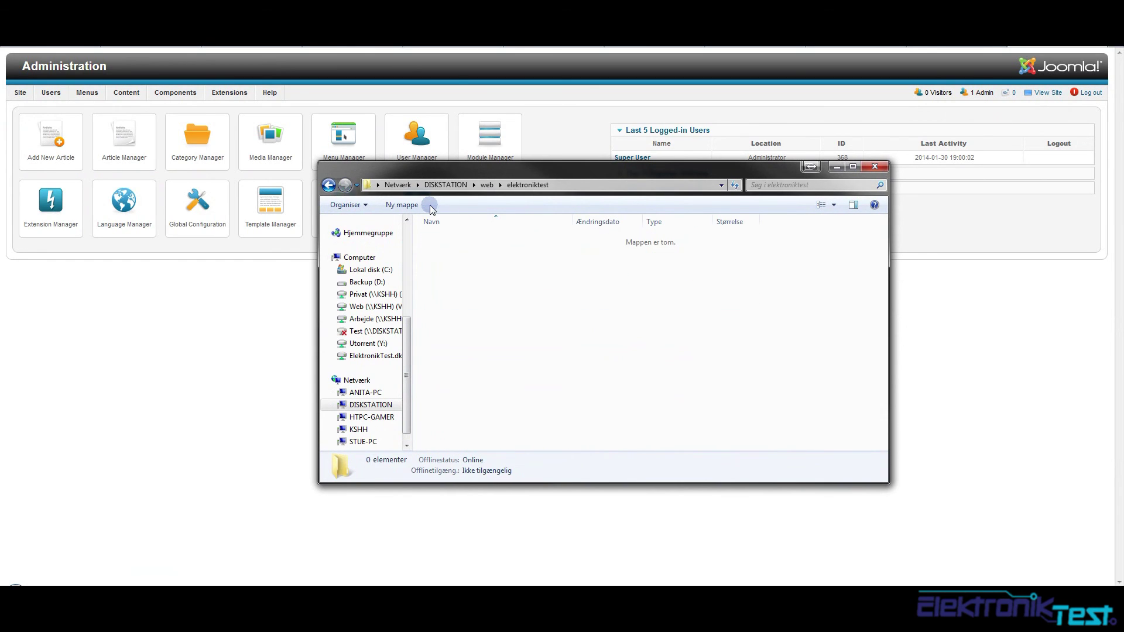
right_click(489, 259)
left_click(449, 304)
key("BackSpace")
key("alt+F4")
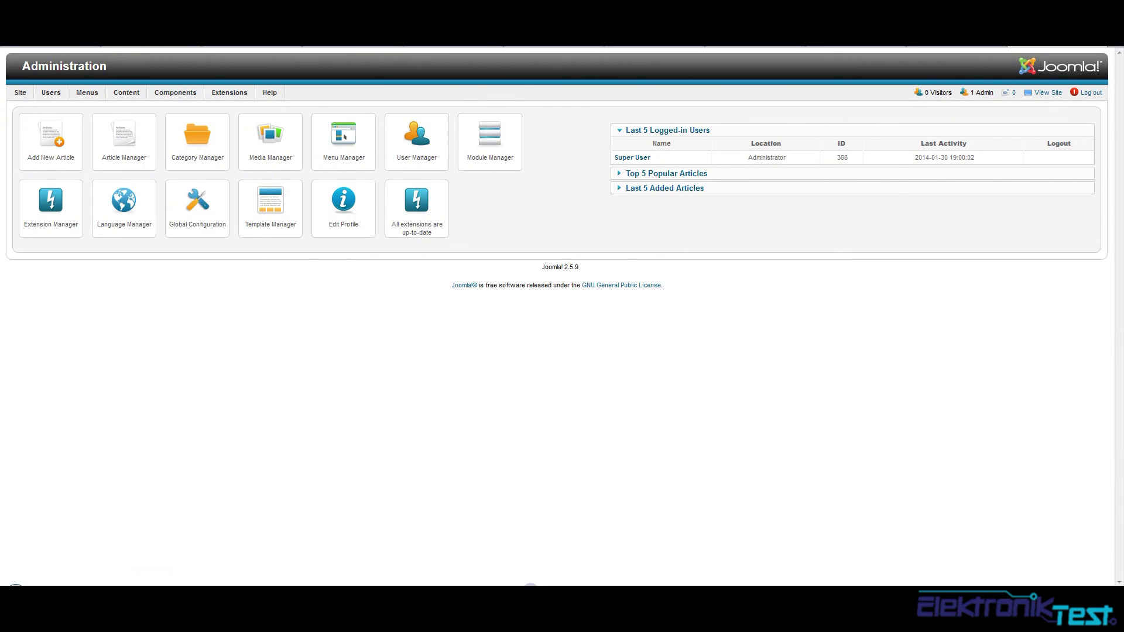
Reopen the web folder window, select elektroniktest, and close Explorer again
left_click(531, 585)
left_click(446, 251)
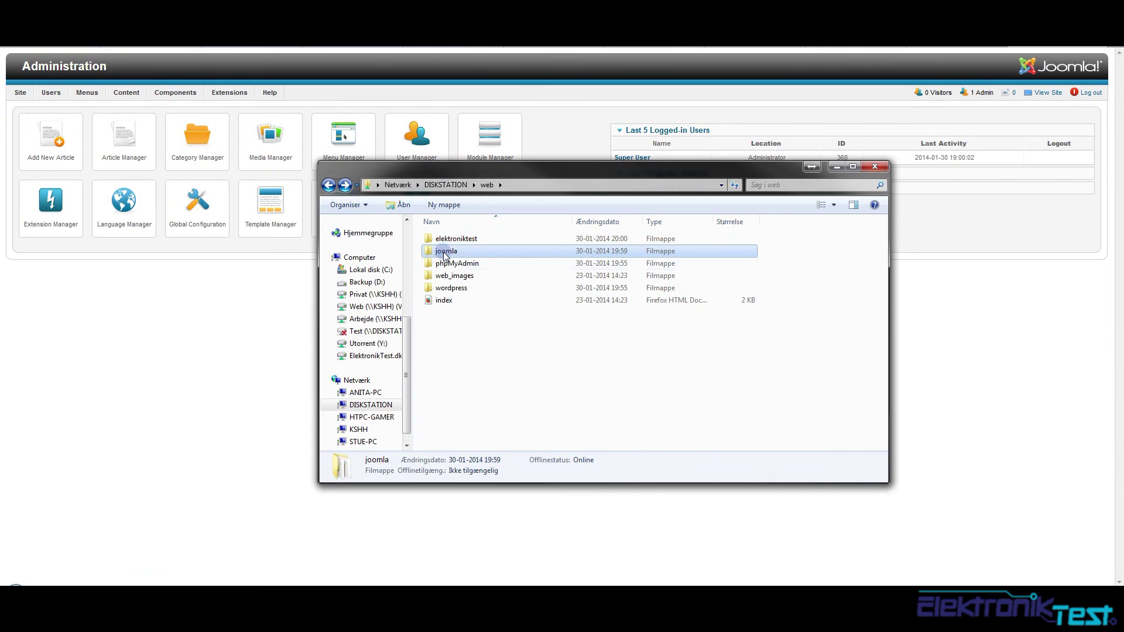
key("Up")
key("alt+F4")
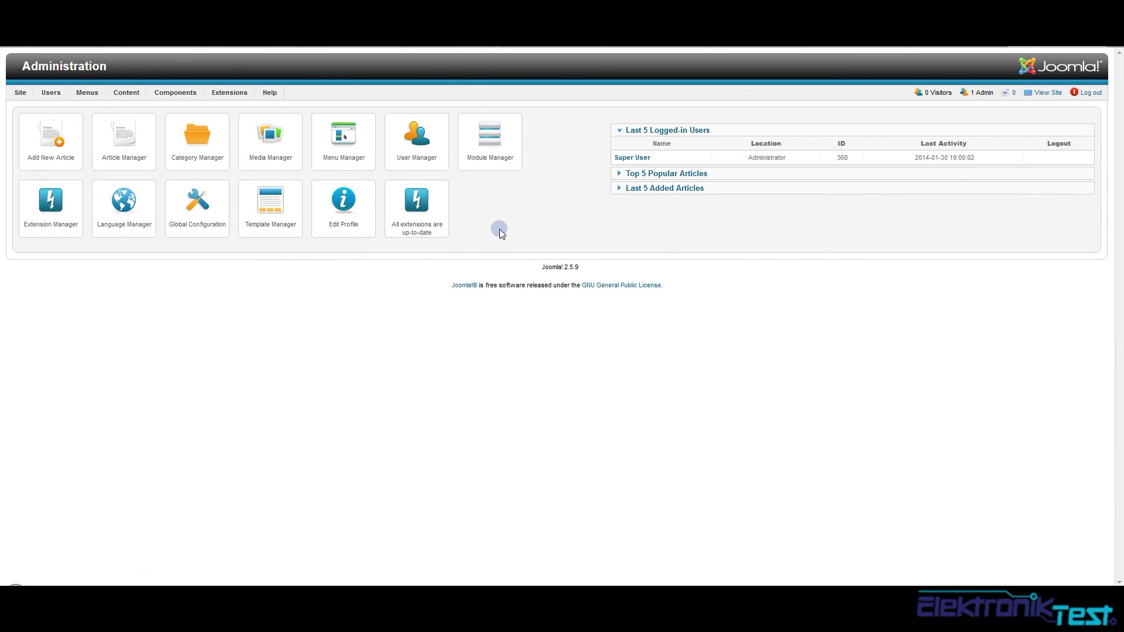
Close the Joomla site, phpMyAdmin and remaining windows, then launch WordPress from the desktop
left_click(1103, 47)
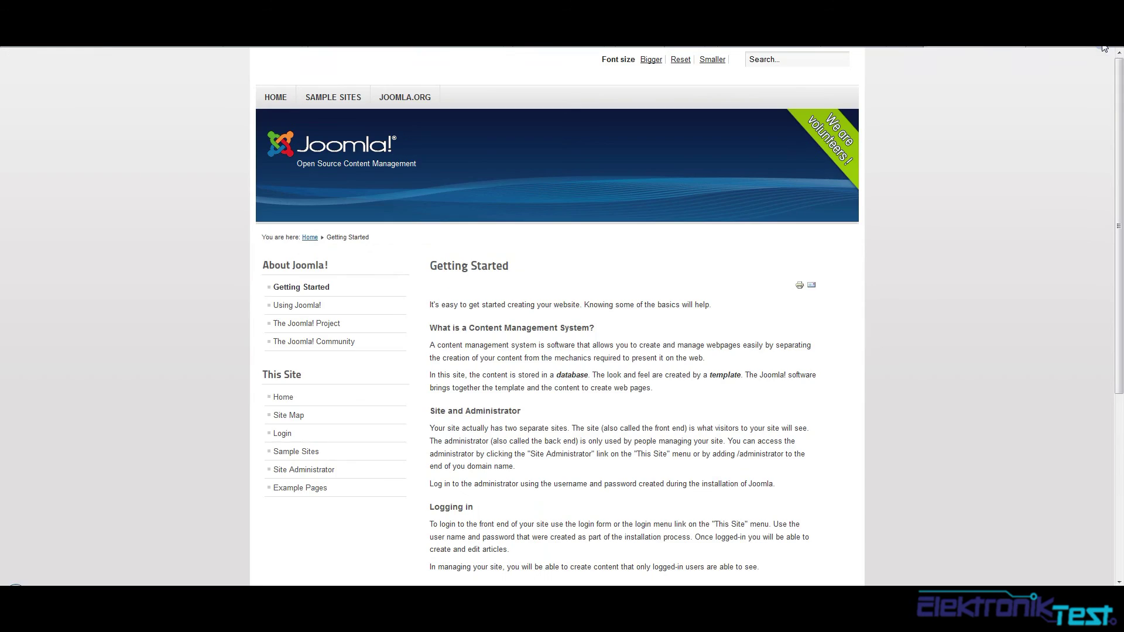
left_click(1103, 47)
left_click(1103, 47)
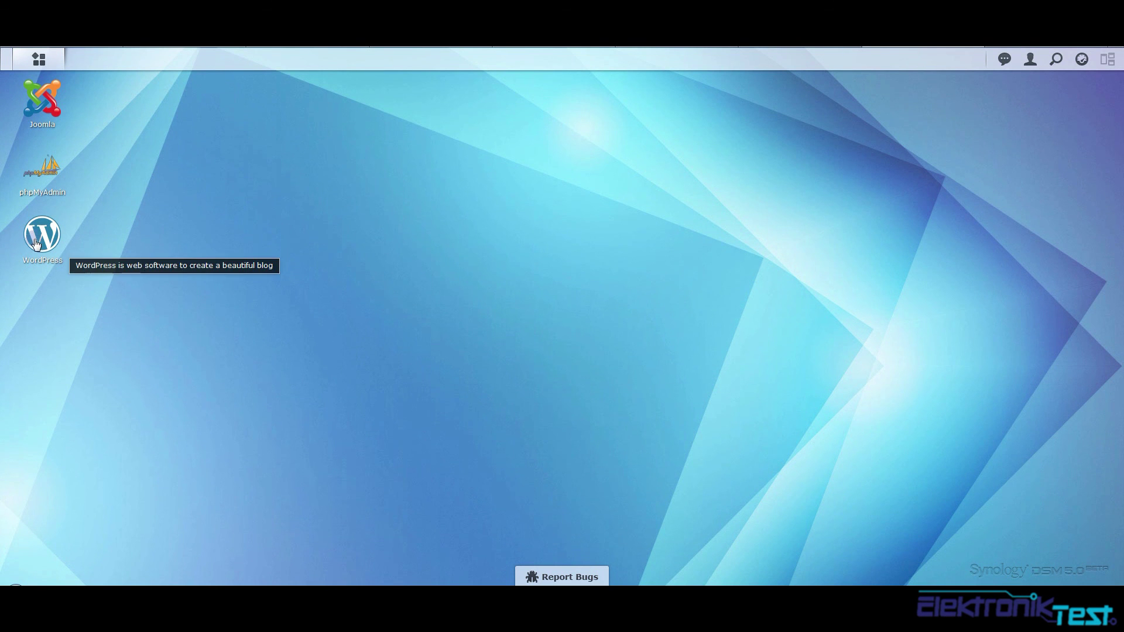
left_click(42, 237)
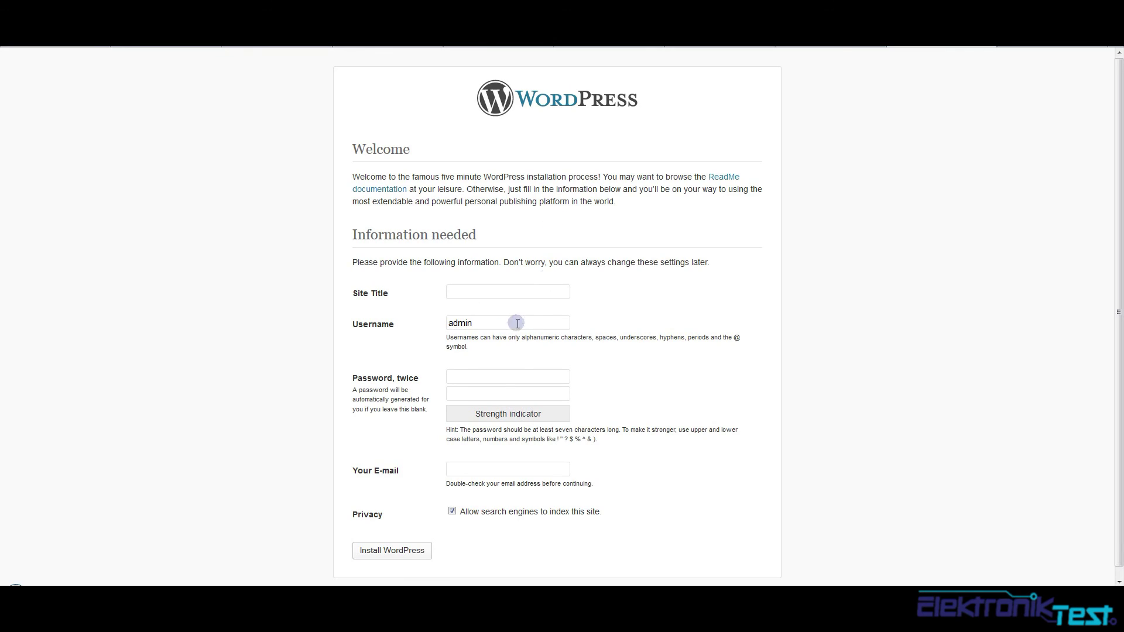
Enter site title ElektronikTest.dk, the admin password twice and the admin e-mail address
left_click(476, 292)
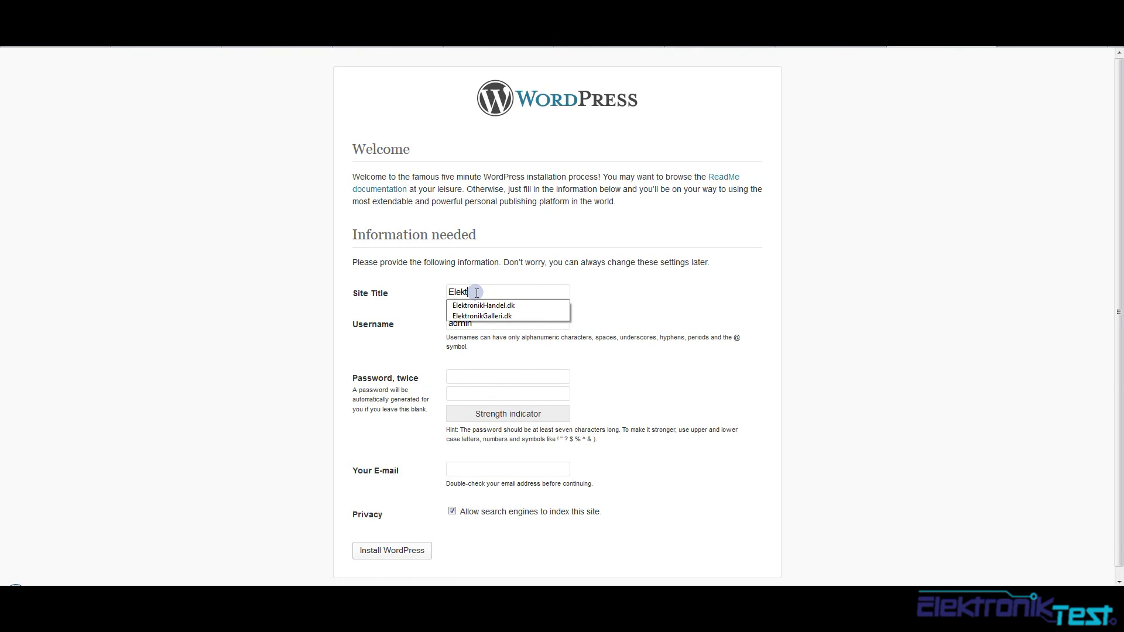
type("ElektronikTest.")
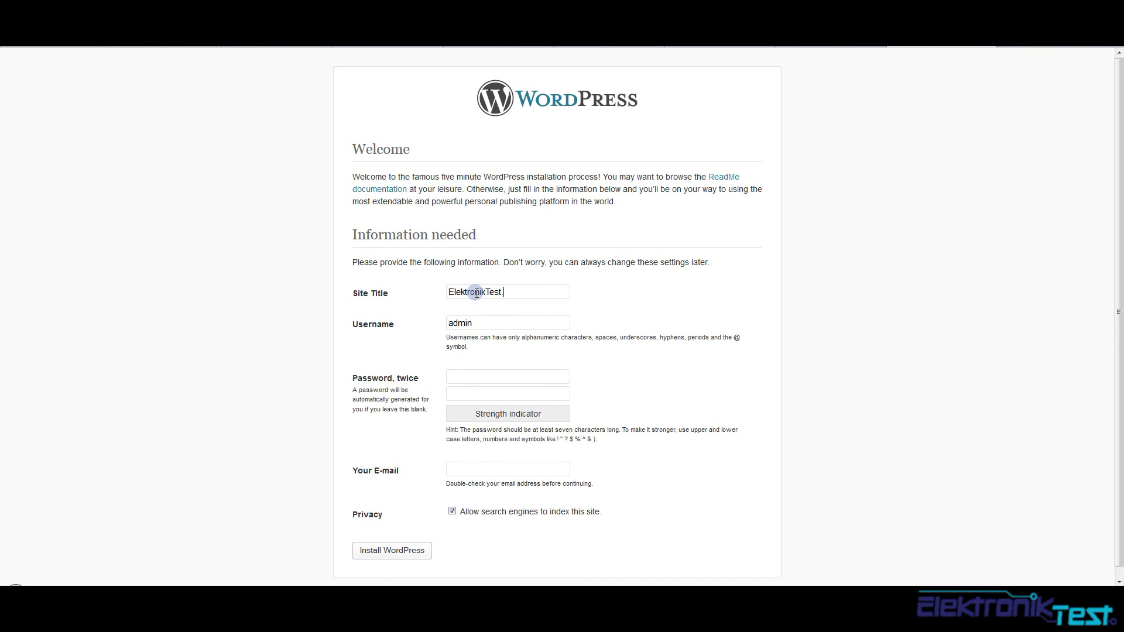
type("KSHH")
key("Tab")
type("•••••")
key("Tab")
type("•••")
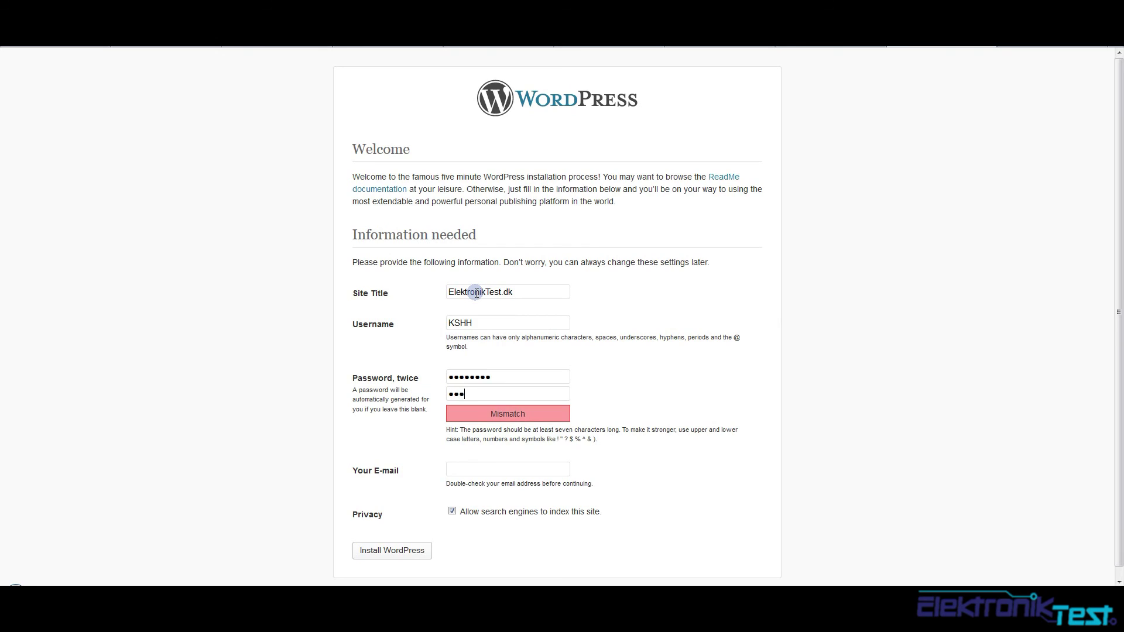
key("Tab")
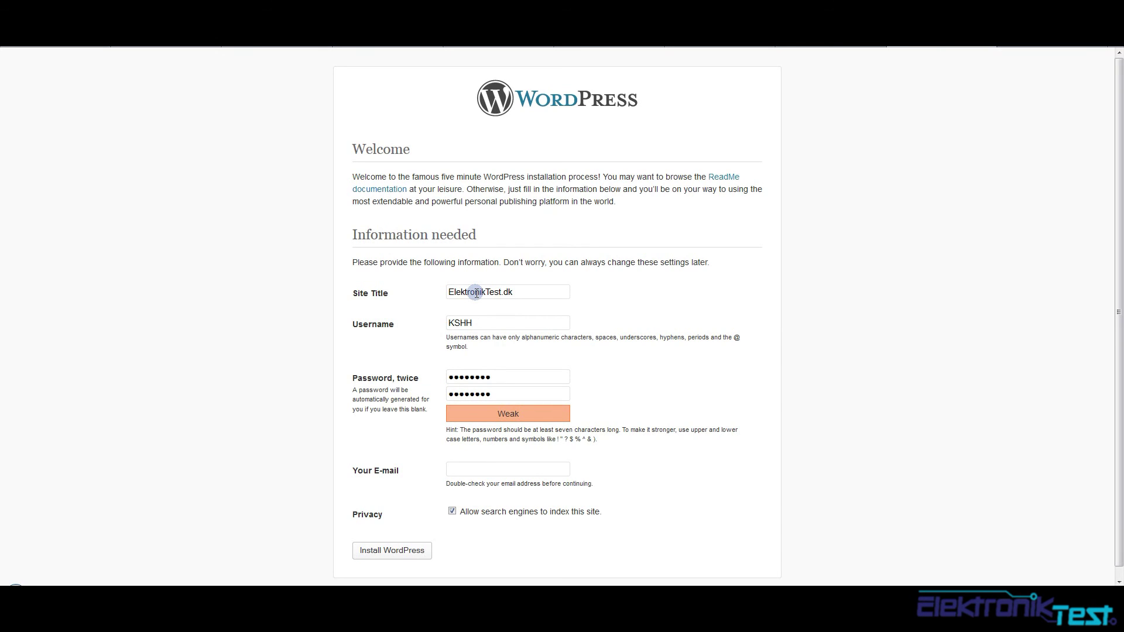
type("kshh@")
key("Down")
key("Return")
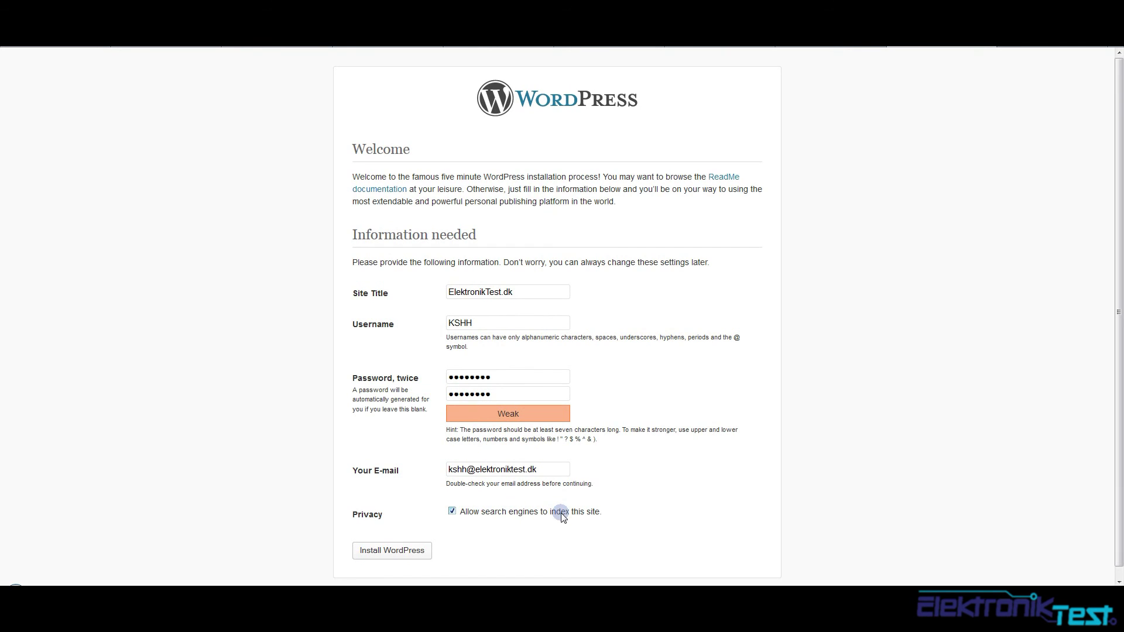
Turn off search engine indexing and submit the WordPress installation
left_click(451, 511)
left_click(451, 512)
left_click(366, 552)
left_click(391, 553)
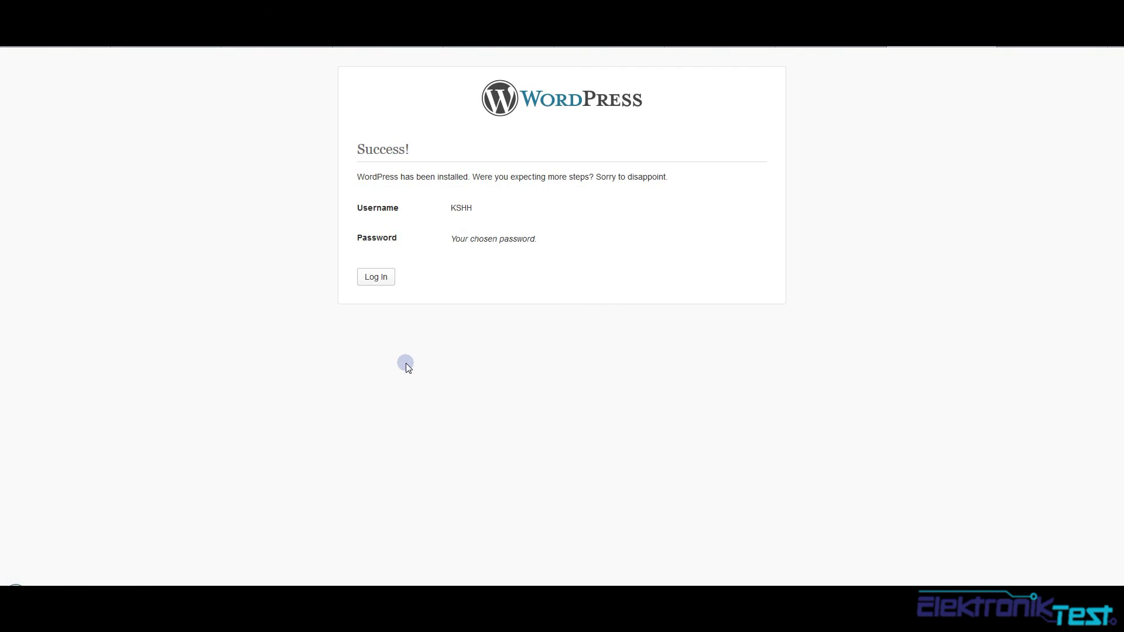
Log in with Remember Me checked, visit the ElektronikTest.dk front page, then return to the Dashboard
left_click(378, 278)
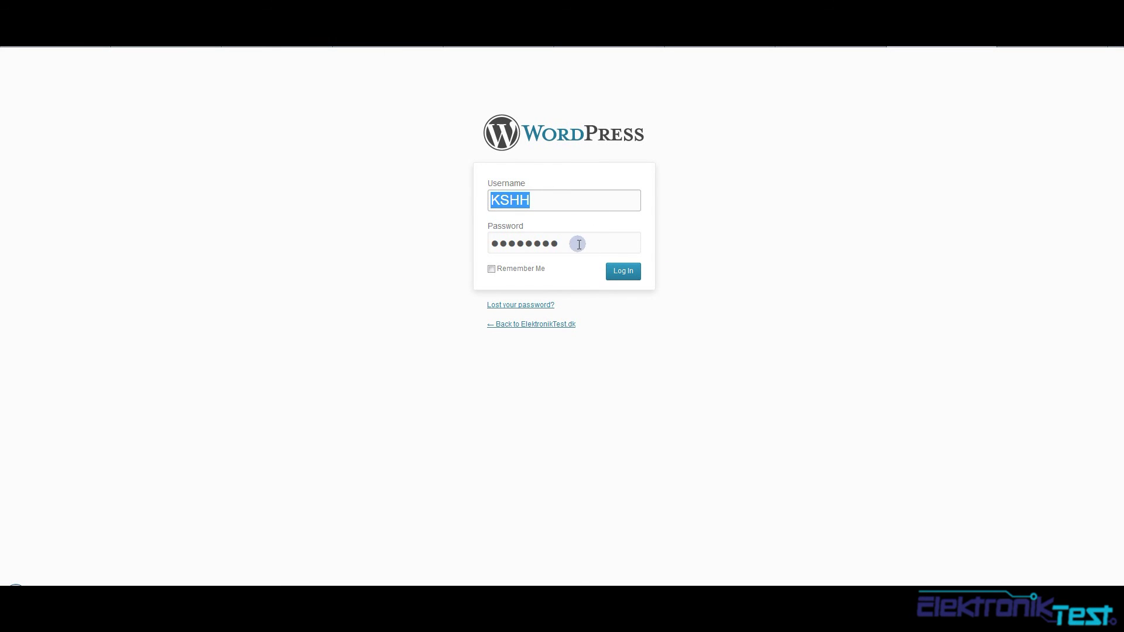
left_click(491, 270)
left_click(624, 272)
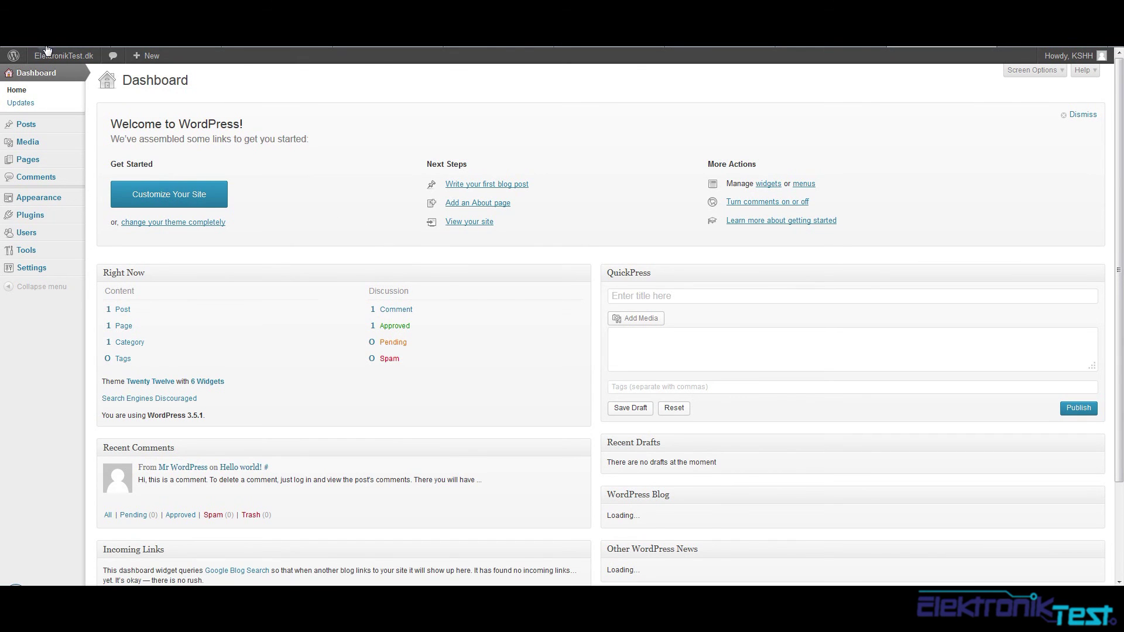
mouse_move(42, 54)
left_click(50, 75)
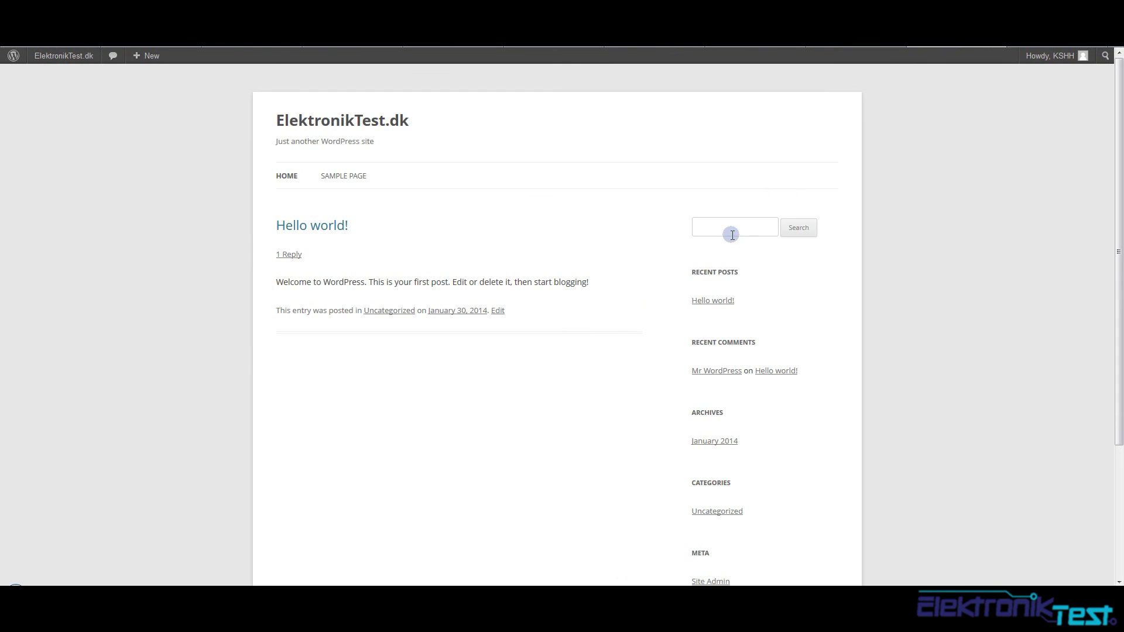
left_click(855, 37)
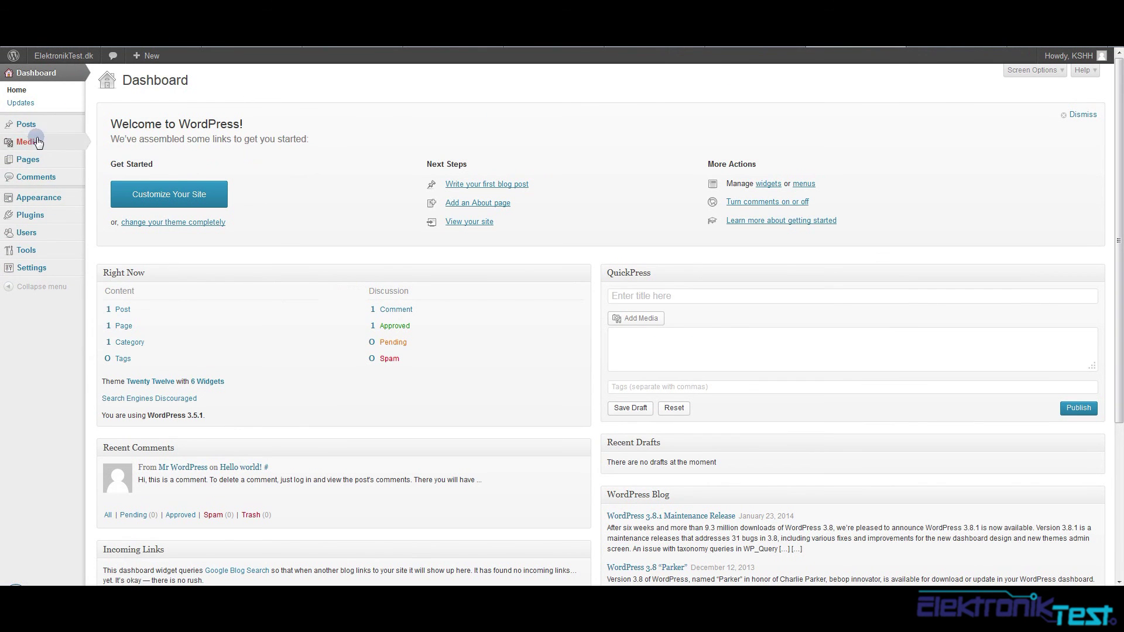
Review the WordPress admin's installed plugins, filtered to updates available, then its users list
mouse_move(39, 219)
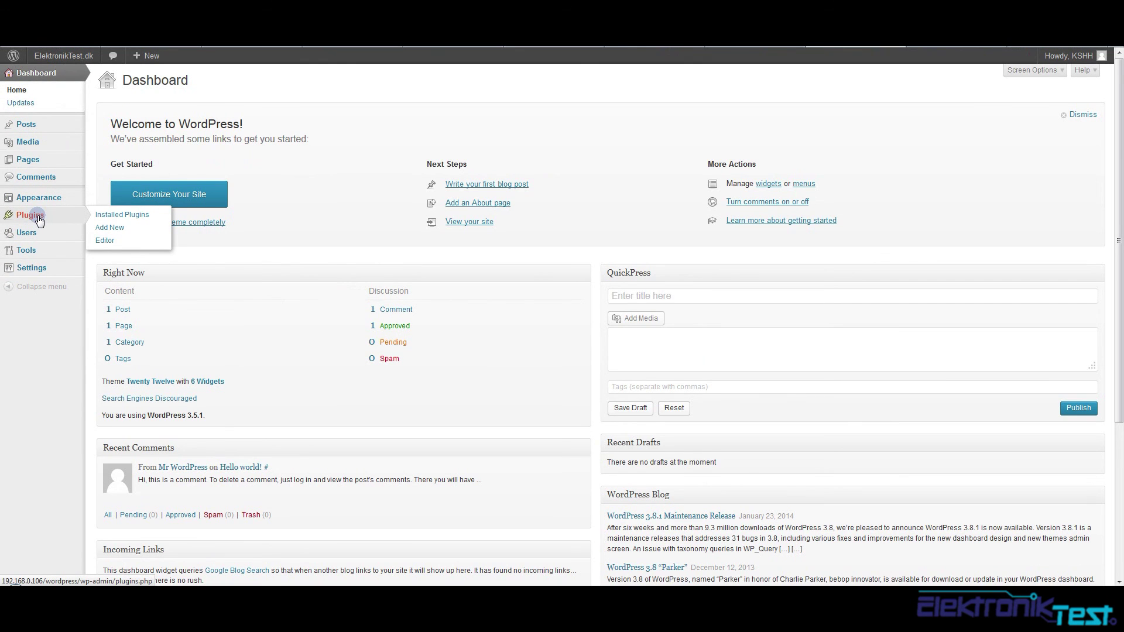
left_click(39, 220)
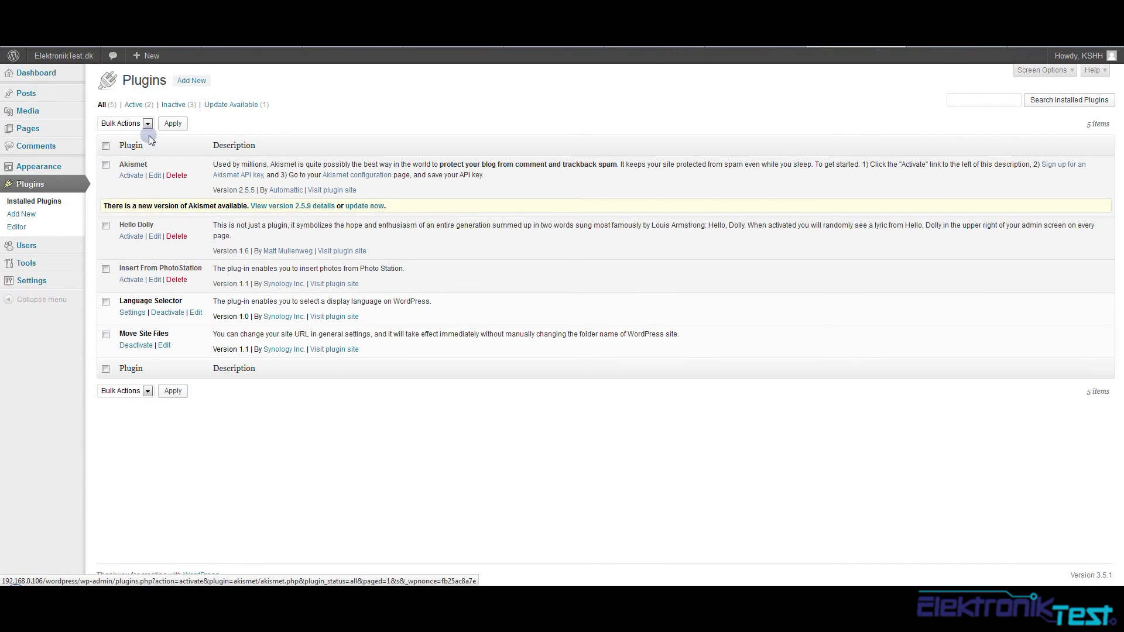
left_click(227, 109)
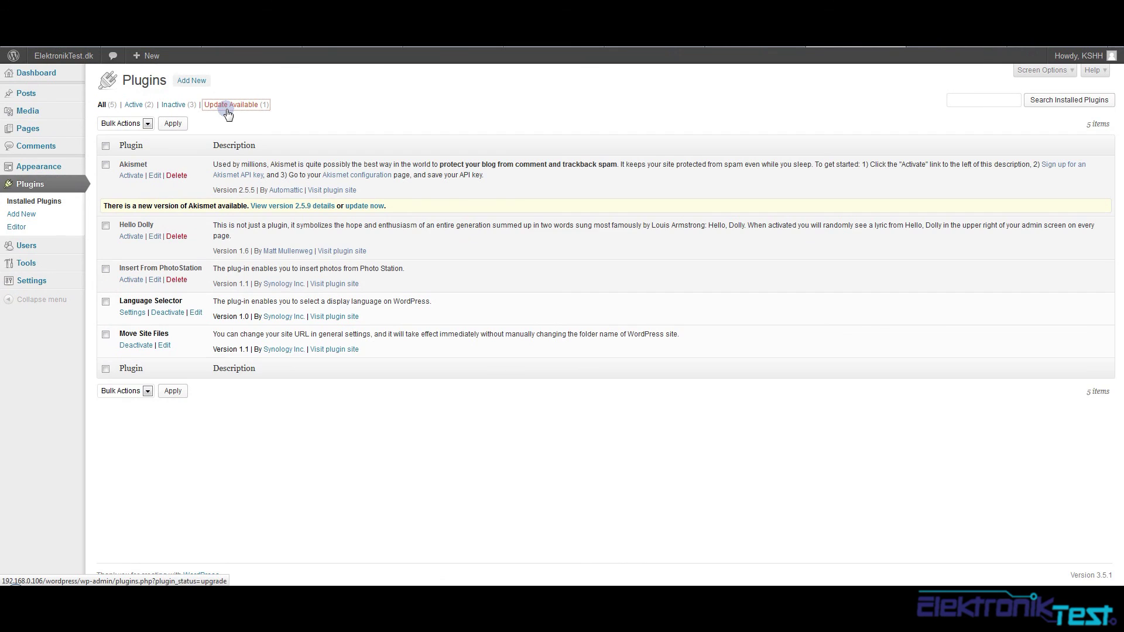
left_click(238, 122)
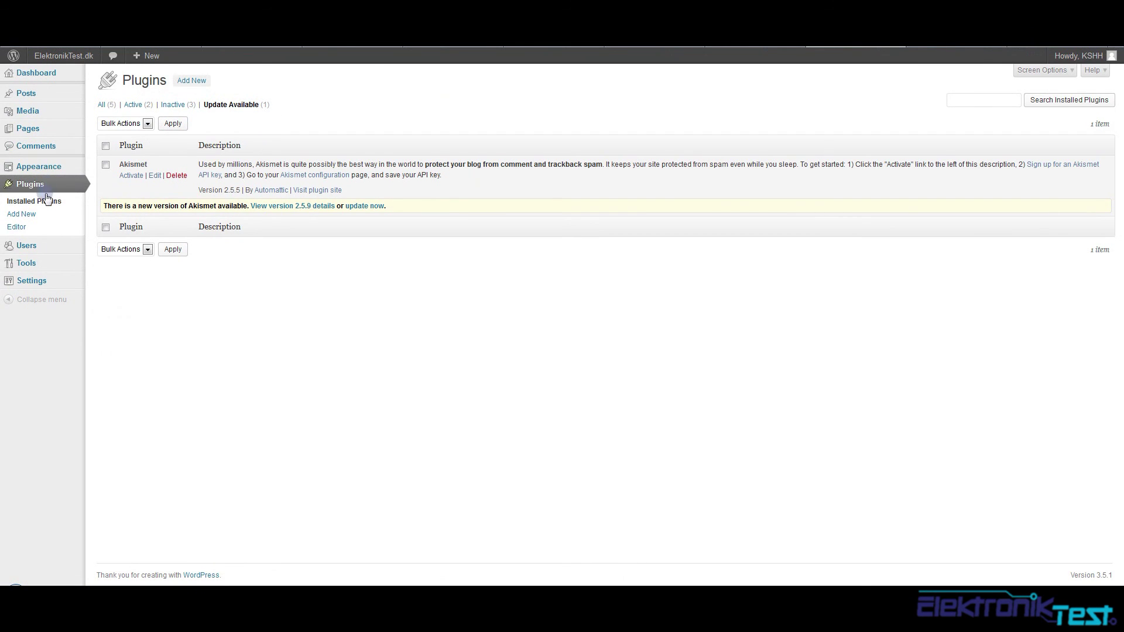
left_click(36, 252)
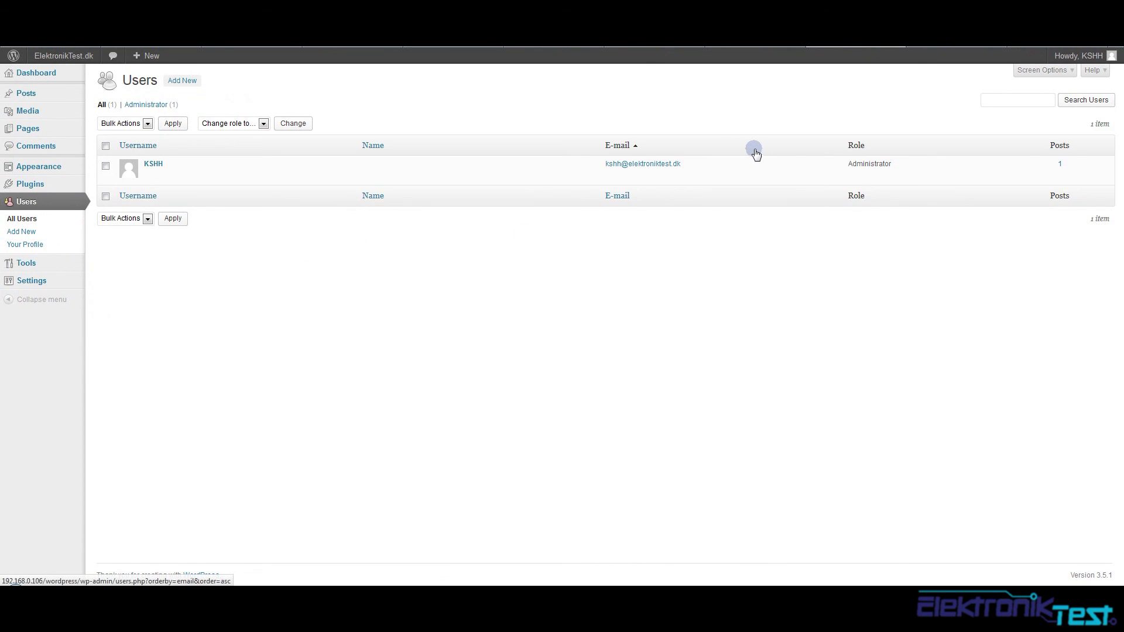
Cycle through the blog, phpMyAdmin and WordPress tabs to the Synology DSM desktop
left_click(936, 46)
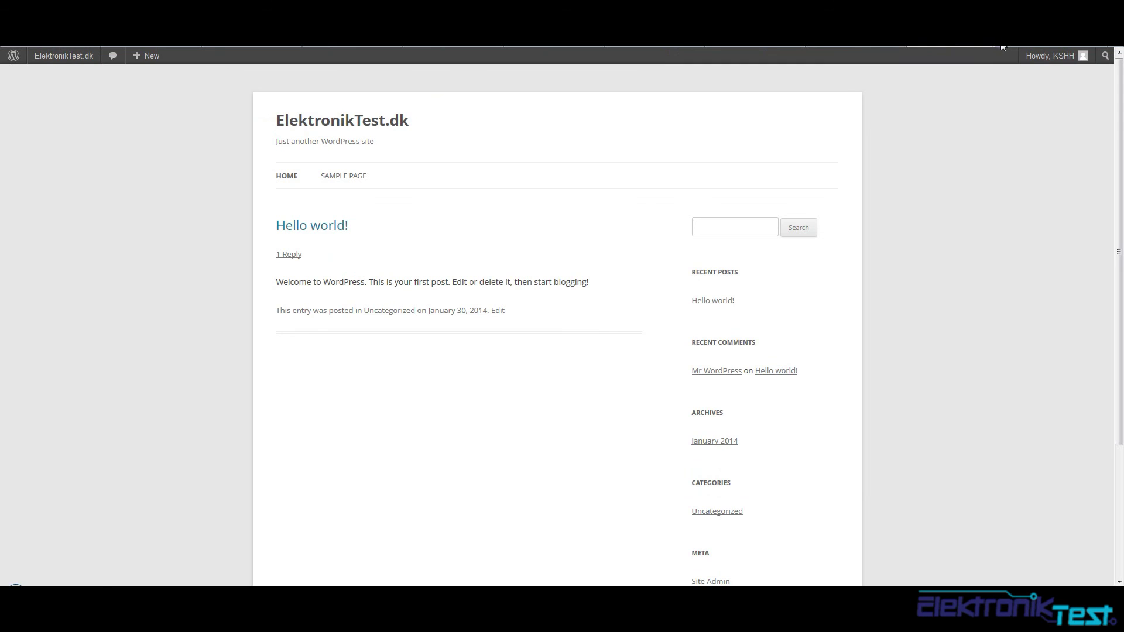
left_click(1002, 47)
left_click(1001, 47)
left_click(1002, 47)
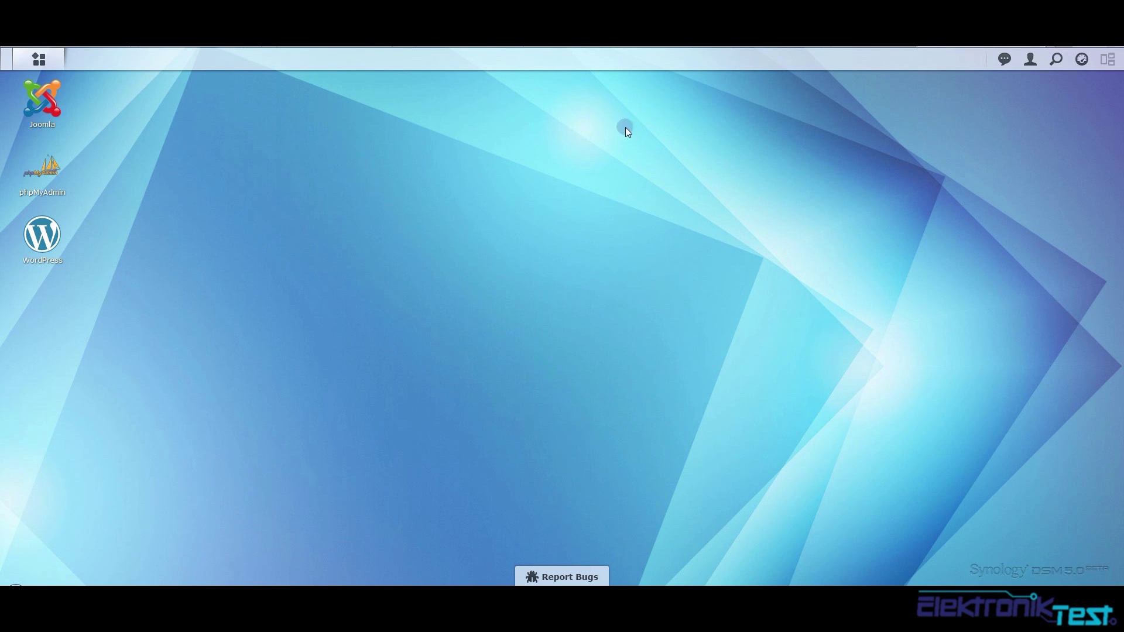
Open Pakkecenter from the Main Menu and select the Joomla package
left_click(50, 67)
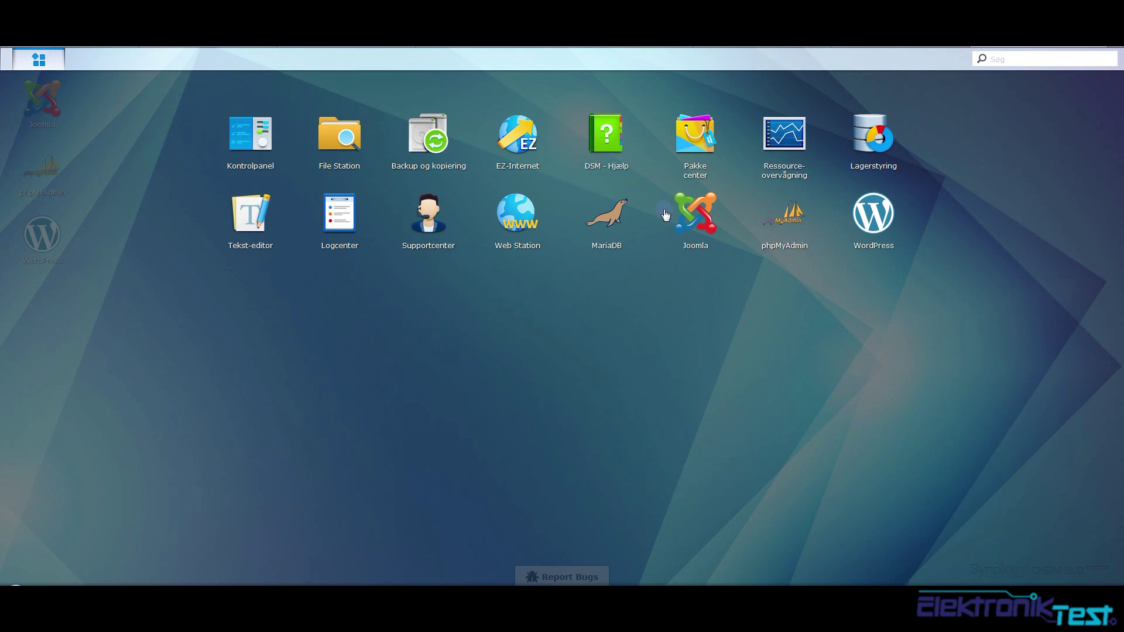
left_click(700, 134)
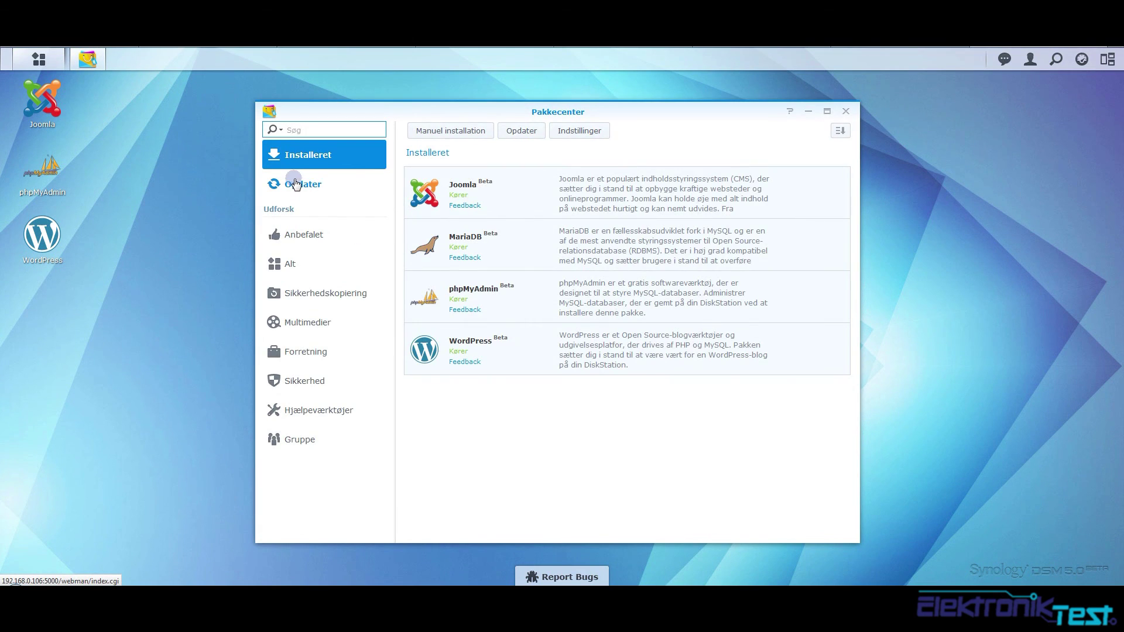
left_click(583, 208)
Remove Joomla with its database using the root password, then select WordPress
left_click(472, 244)
left_click(433, 281)
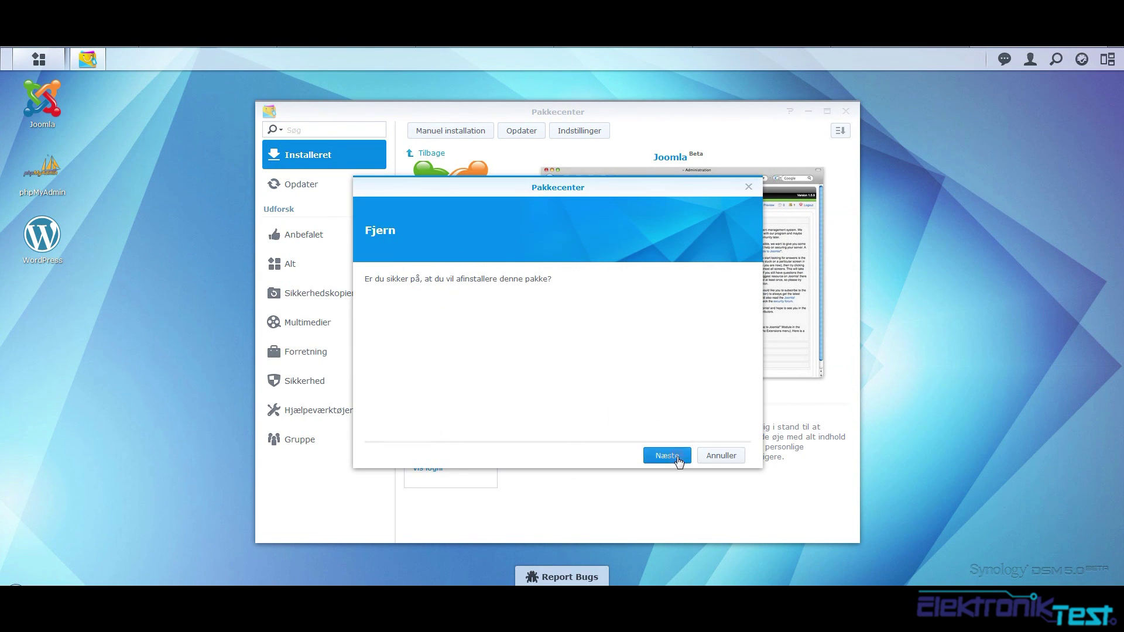
left_click(676, 458)
left_click(389, 297)
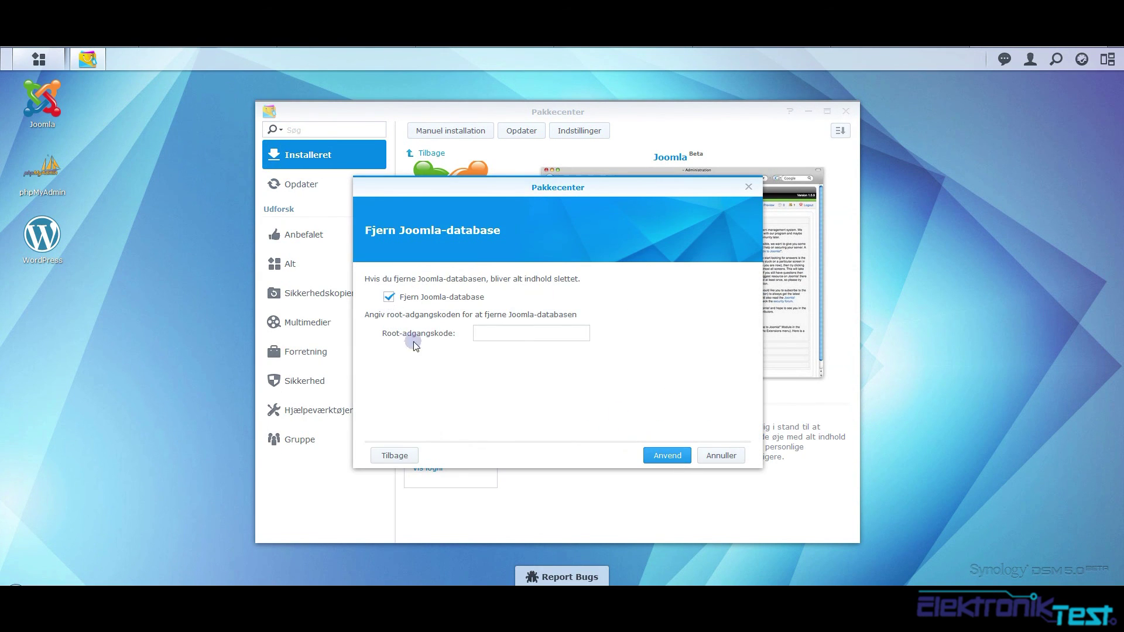
left_click(506, 331)
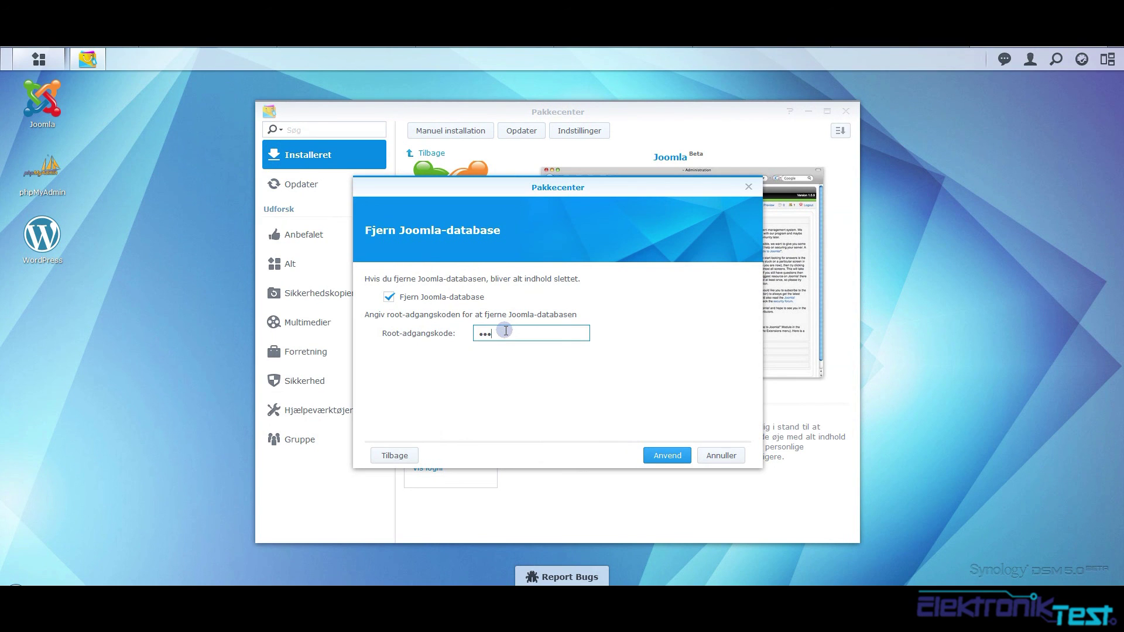
key("BackSpace")
key("BackSpace")
key("BackSpace")
left_click(666, 457)
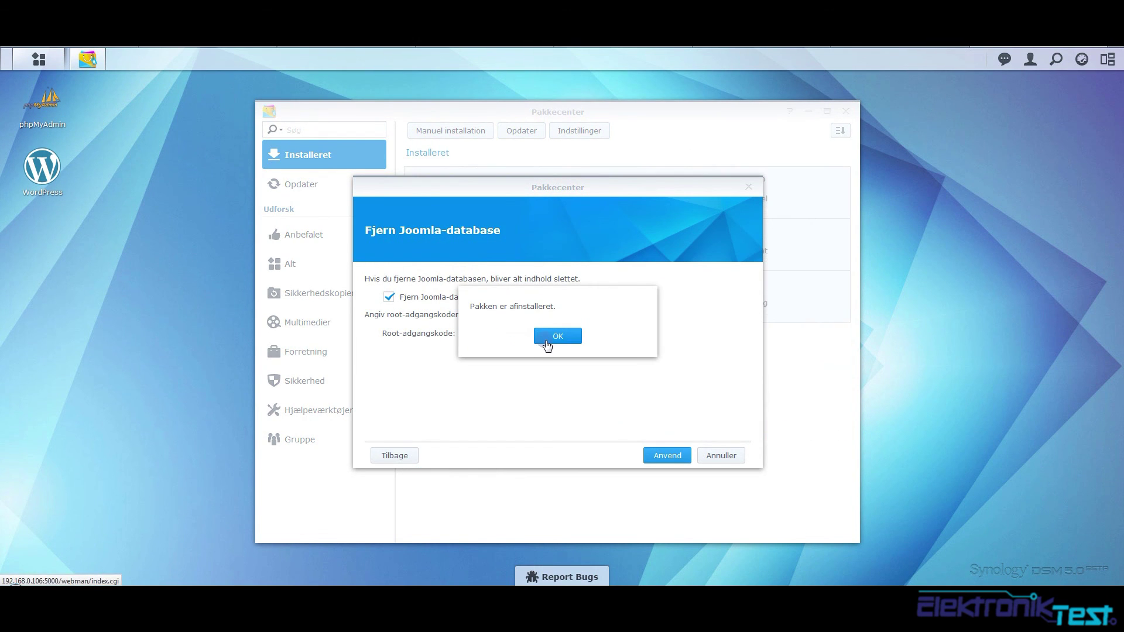
left_click(550, 340)
left_click(529, 310)
Remove the WordPress package with 'Fjern WordPress-databasen' ticked and acknowledge completion
left_click(457, 245)
left_click(445, 282)
left_click(647, 453)
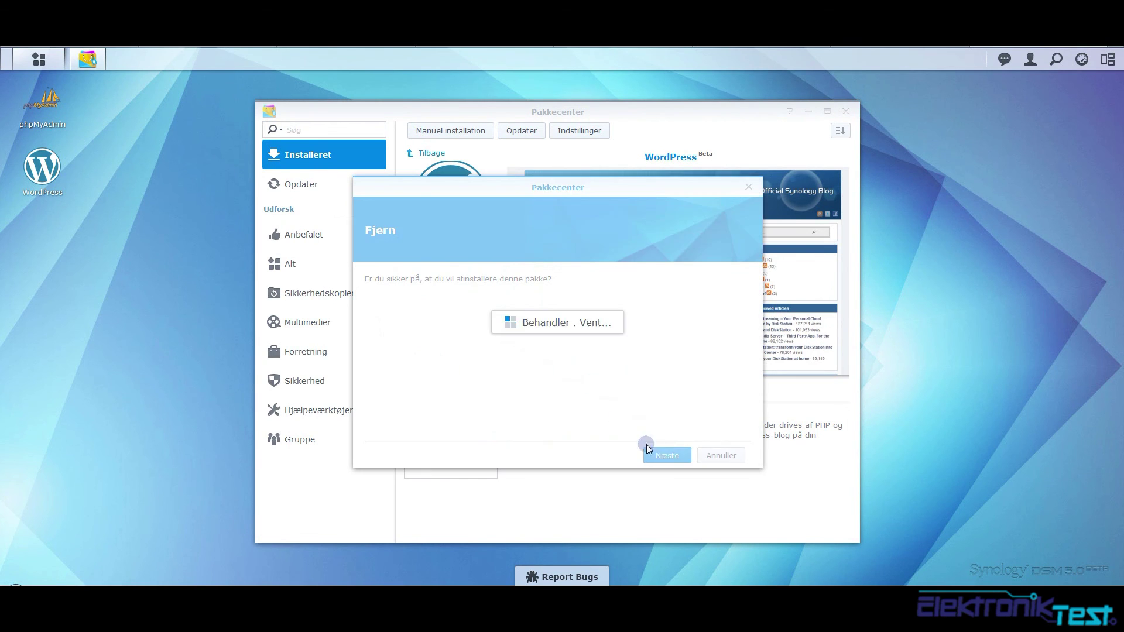
left_click(426, 298)
left_click(667, 455)
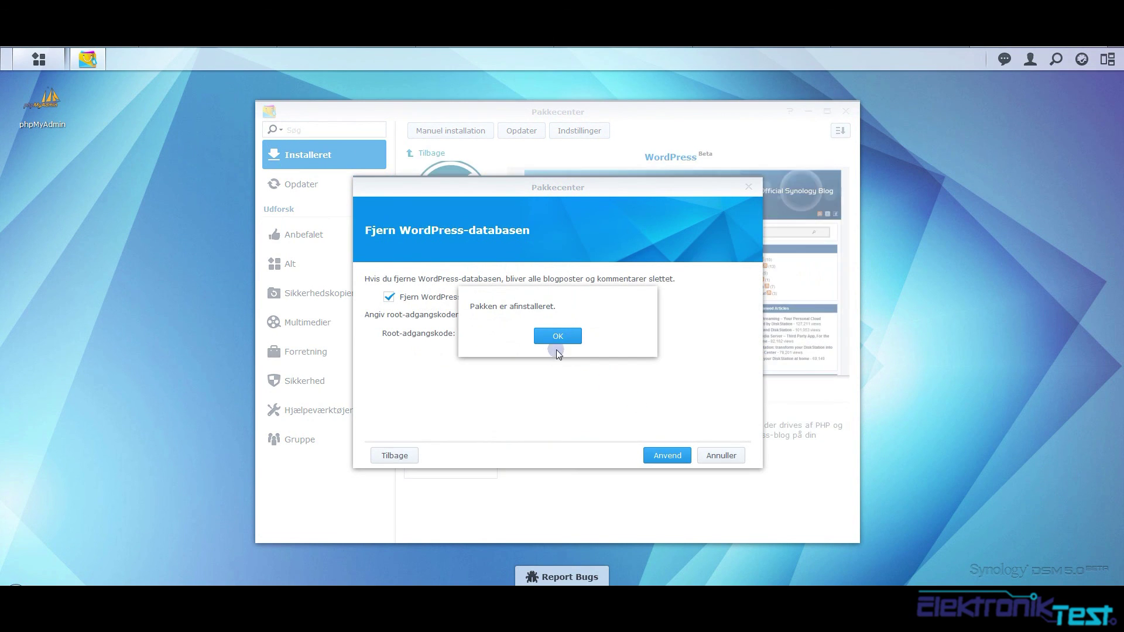
left_click(563, 329)
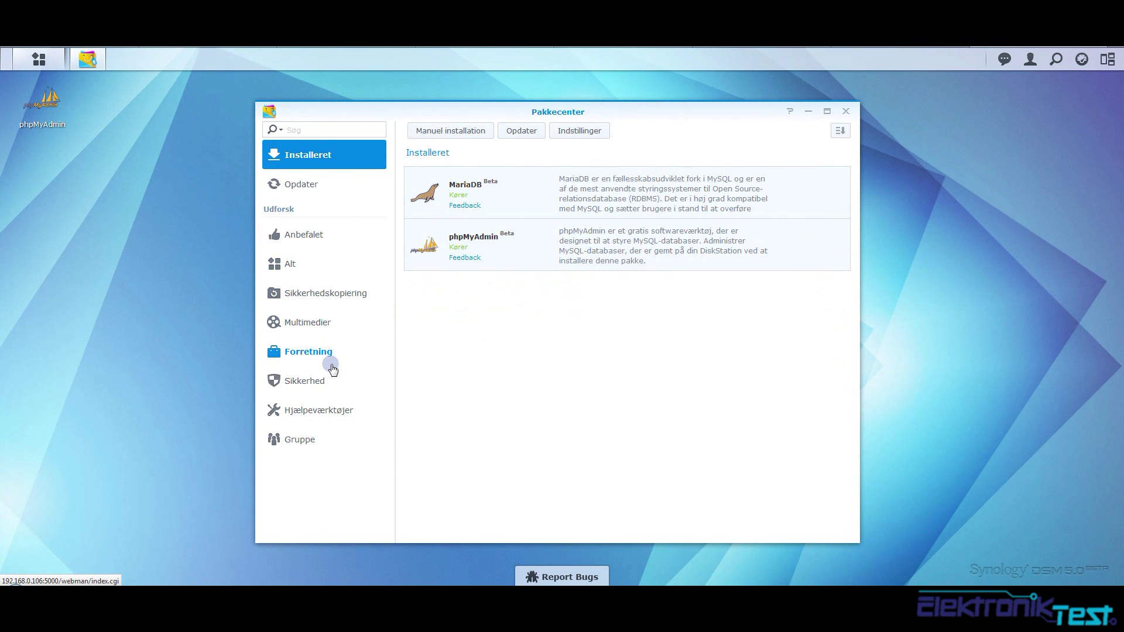
left_click(845, 111)
left_click(39, 58)
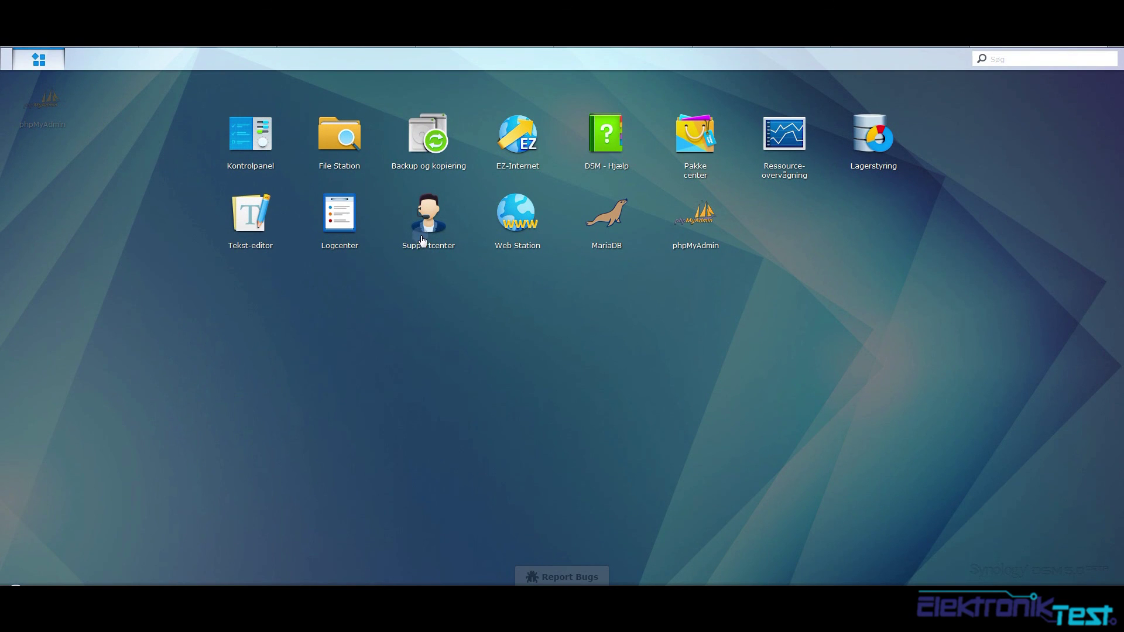
left_click(692, 144)
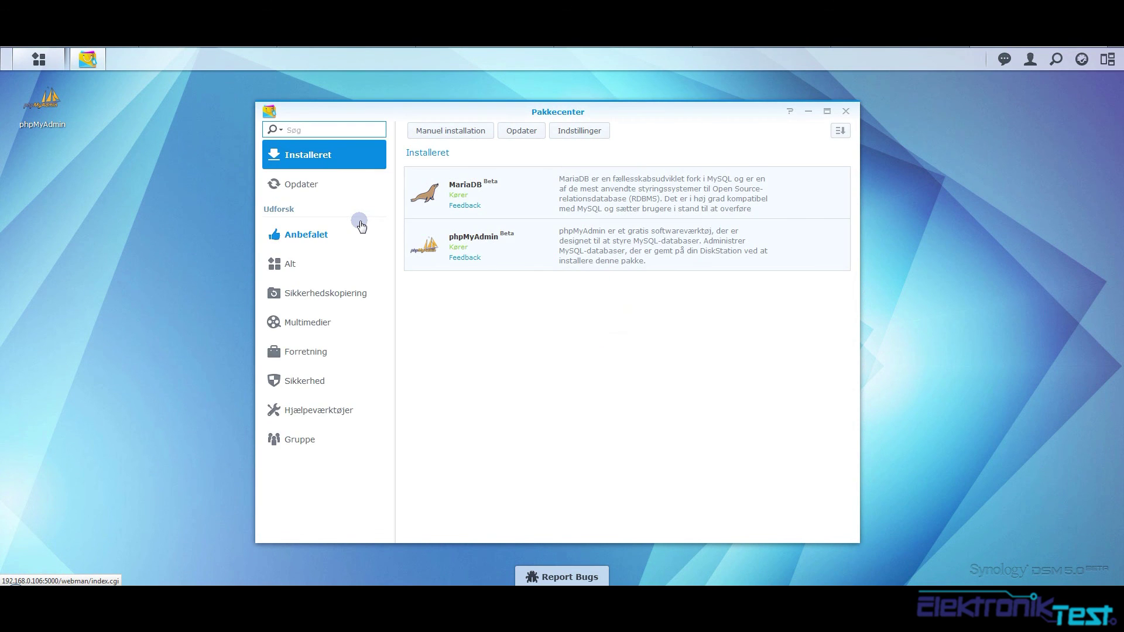
Browse the Alt, Sikkerhedskopiering, Multimedier and Forretning package categories
left_click(293, 265)
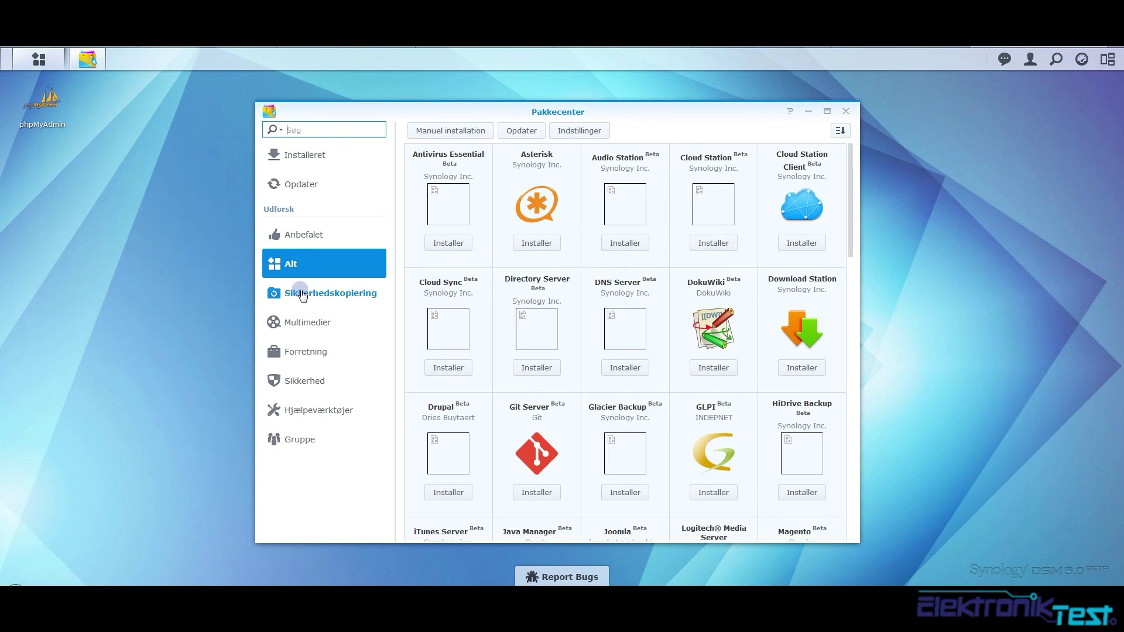
left_click(305, 299)
left_click(532, 226)
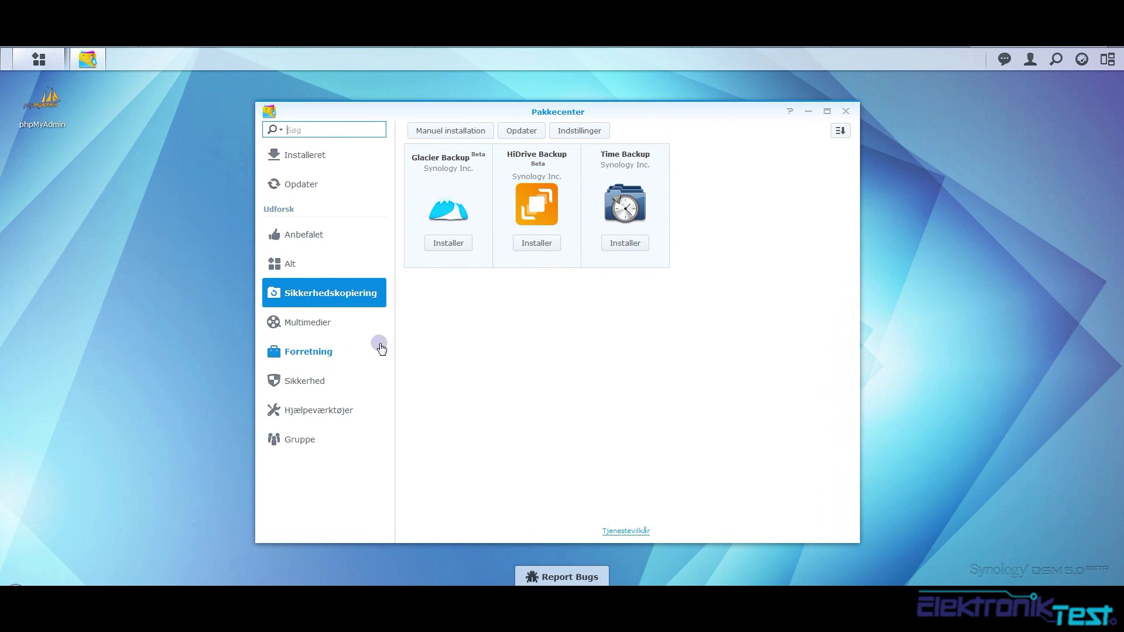
left_click(290, 322)
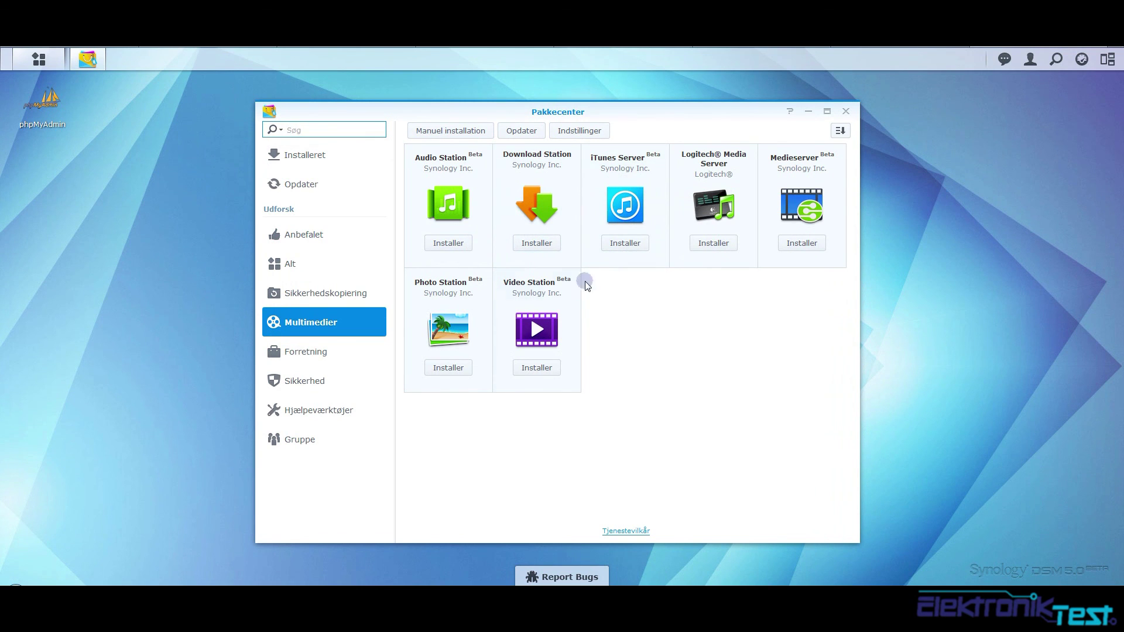
left_click(287, 351)
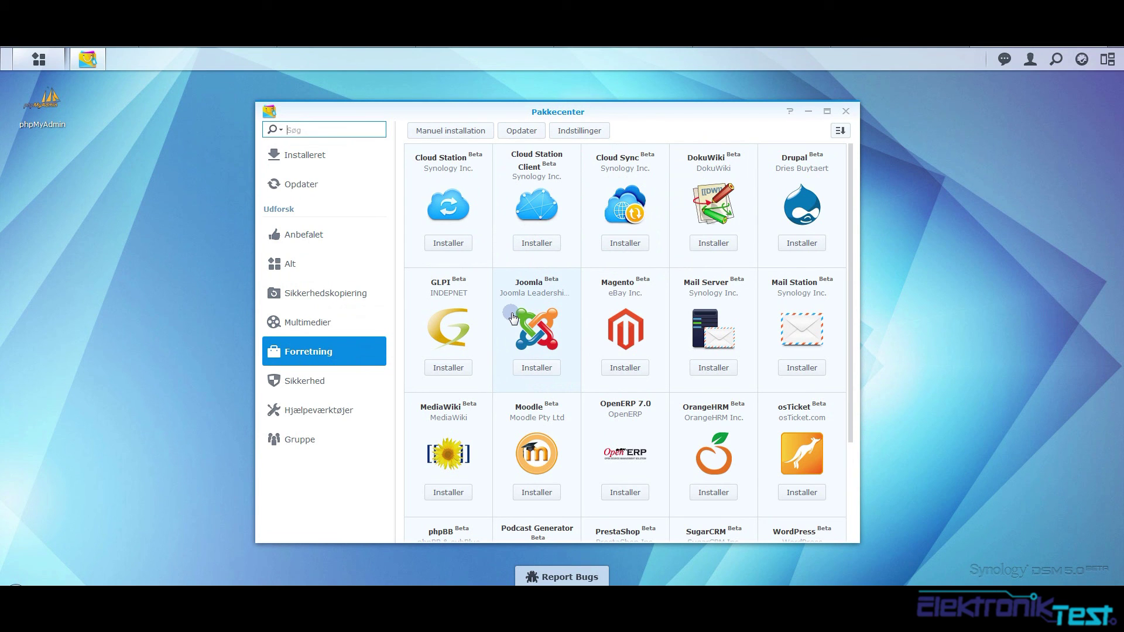
scroll(728, 395, "down", 3)
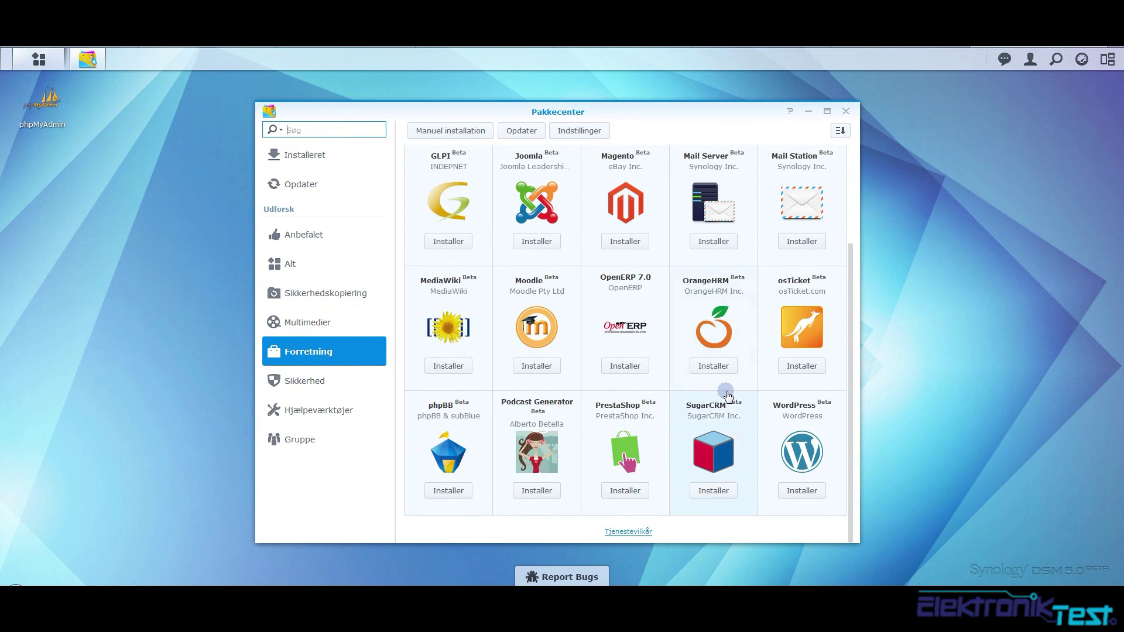
scroll(728, 396, "up", 3)
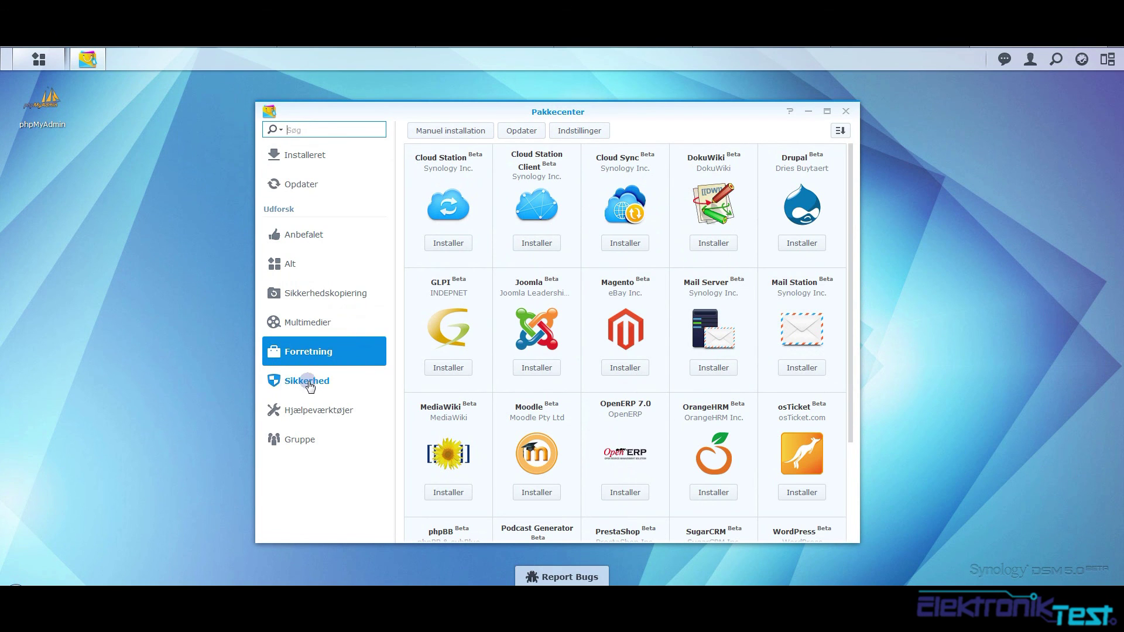
Browse Sikkerhed, Hjælpeværktøjer and Gruppe, then revisit Multimedier and Installeret
left_click(308, 383)
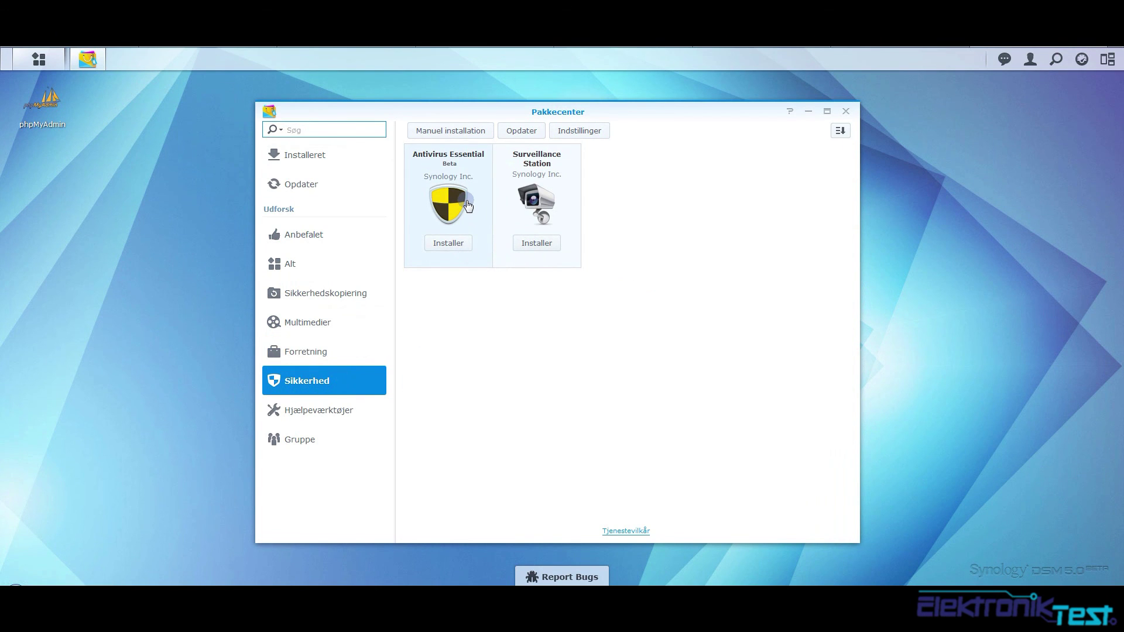
left_click(338, 410)
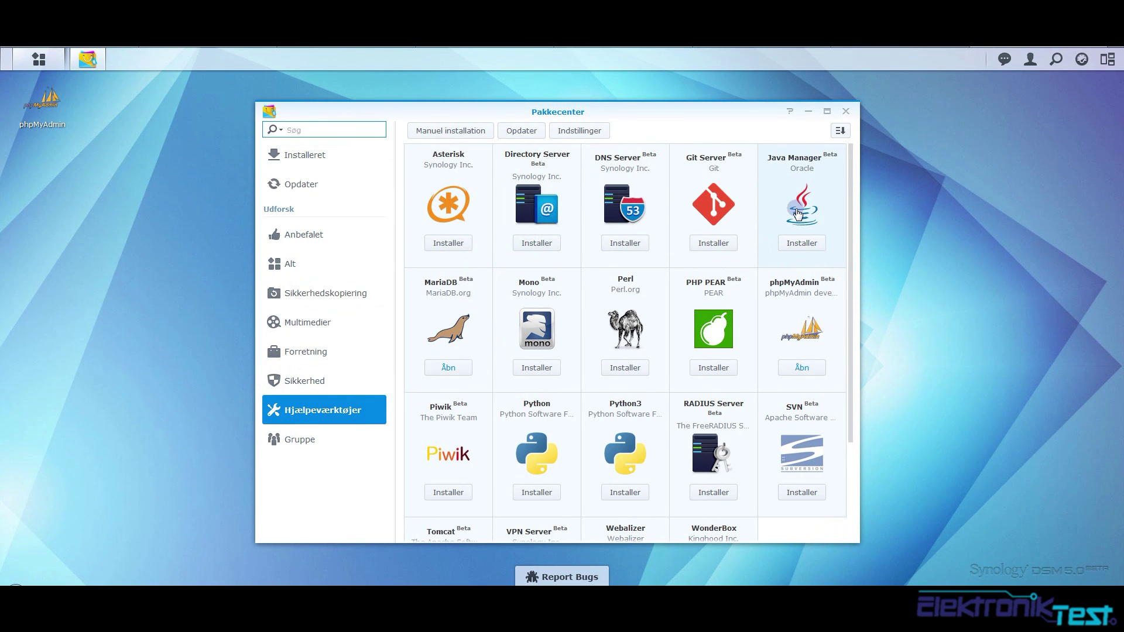
scroll(798, 214, "down", 3)
left_click(620, 367)
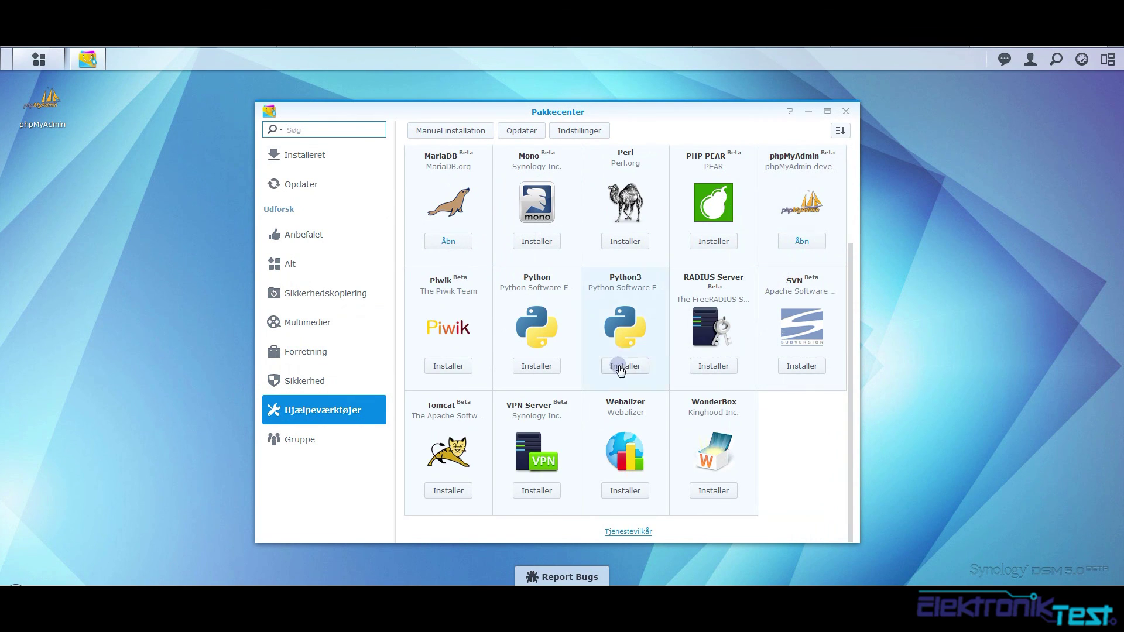
left_click(296, 434)
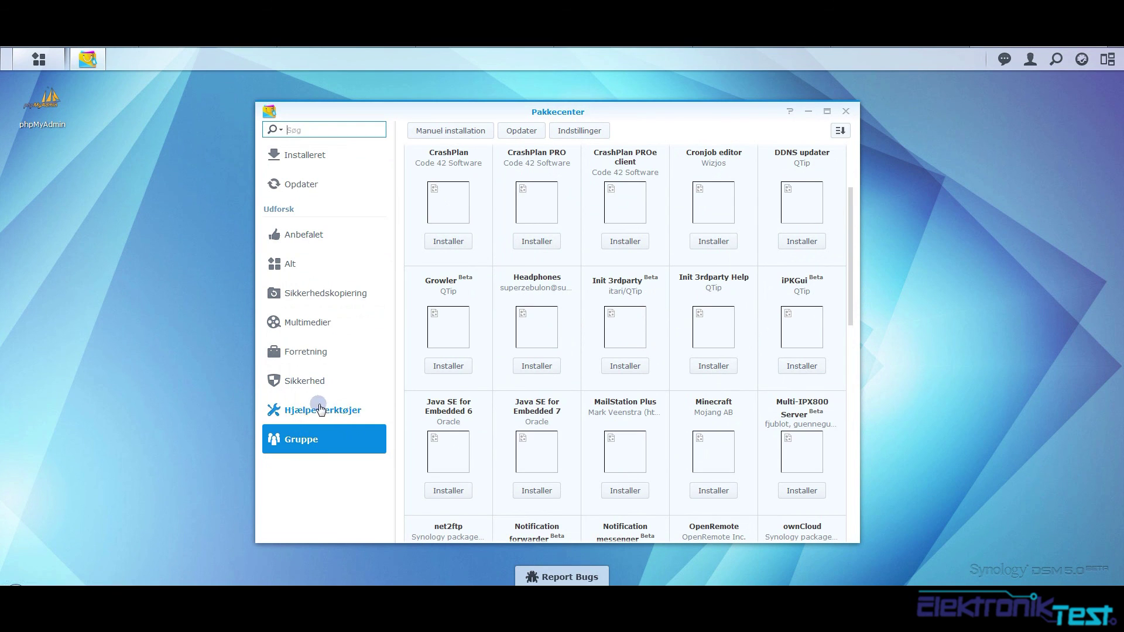
left_click(317, 334)
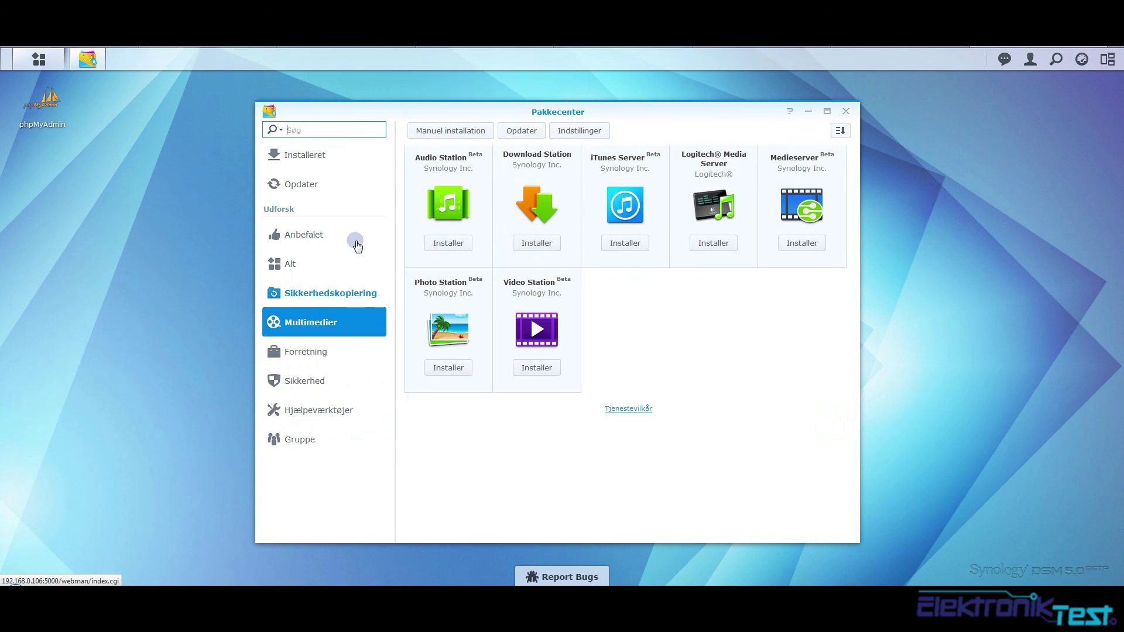
left_click(319, 159)
Open the Pakkekilder sources list in settings, begin adding a source, then cancel
left_click(586, 131)
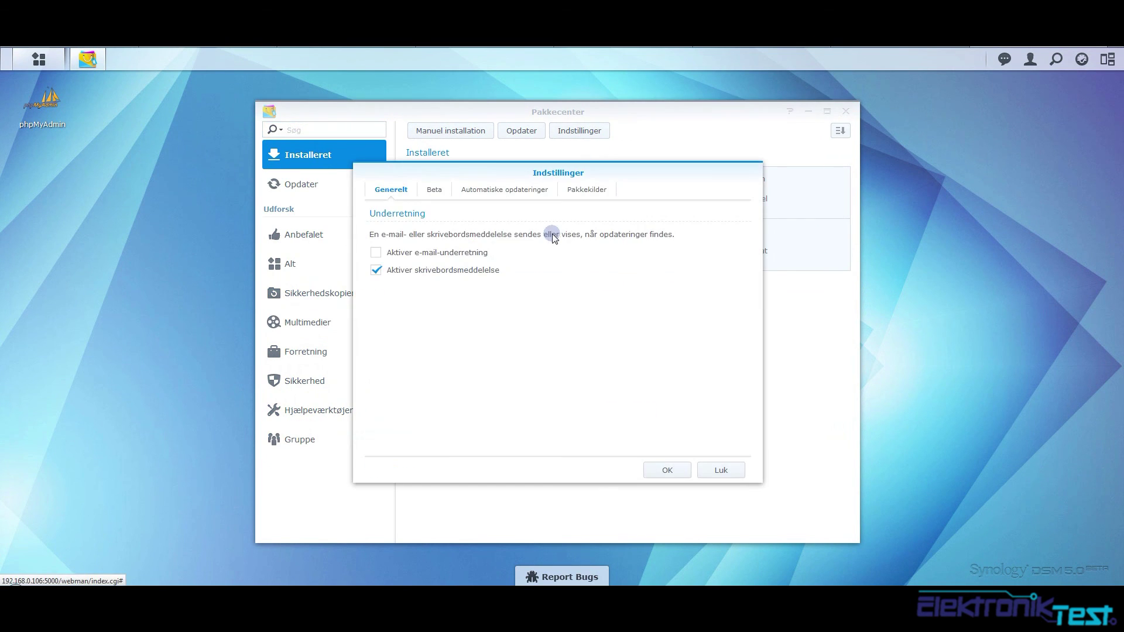
left_click(585, 189)
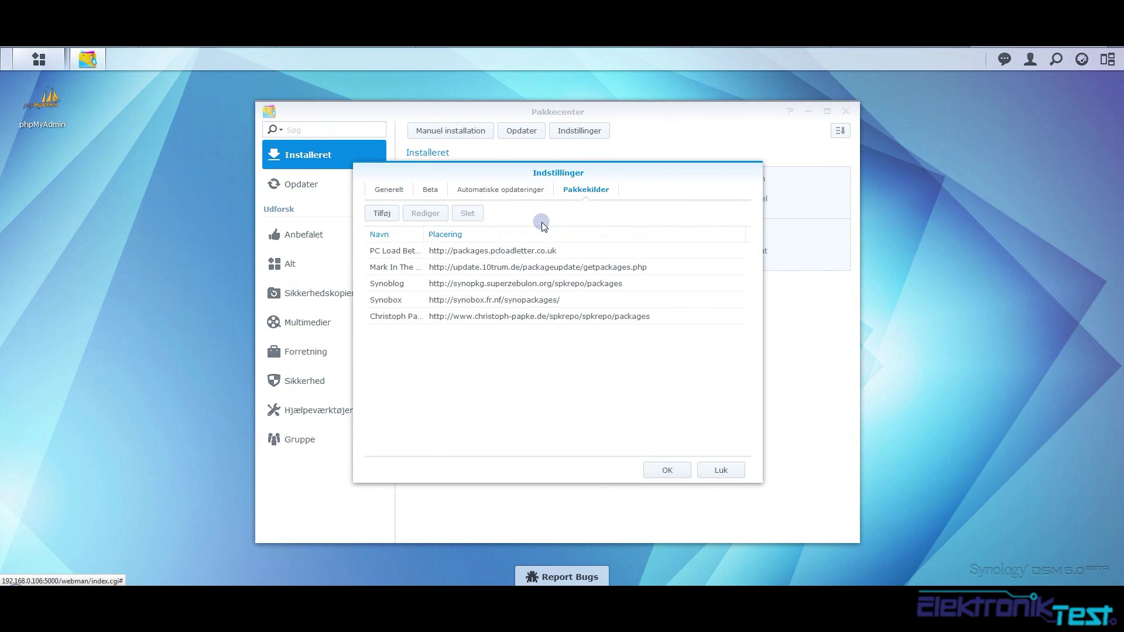
left_click(382, 213)
left_click(540, 292)
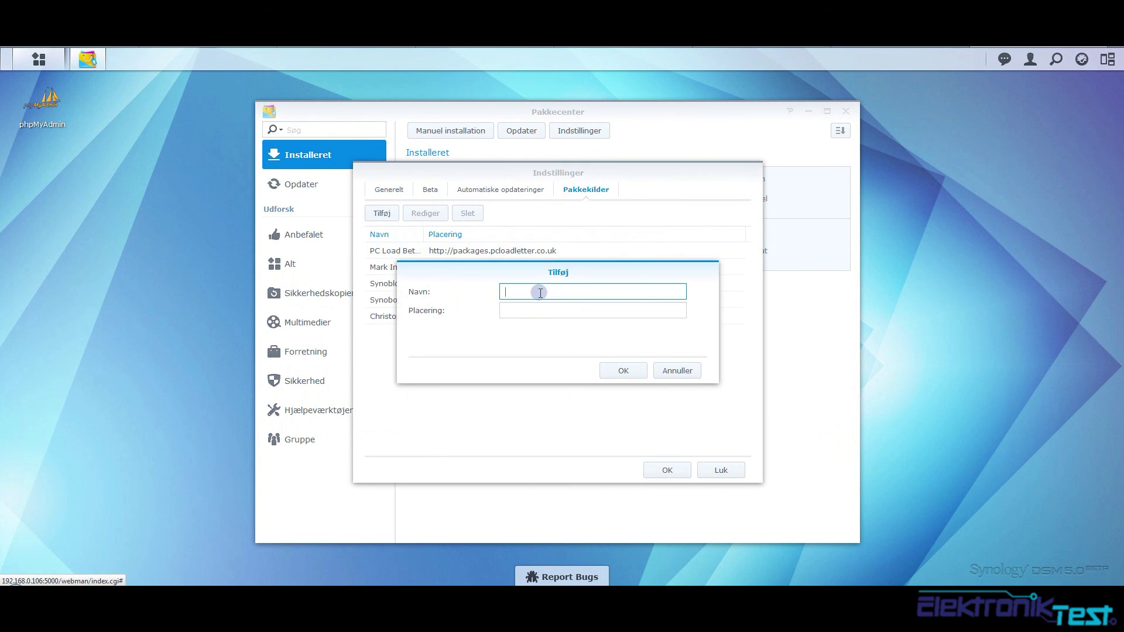
left_click(677, 370)
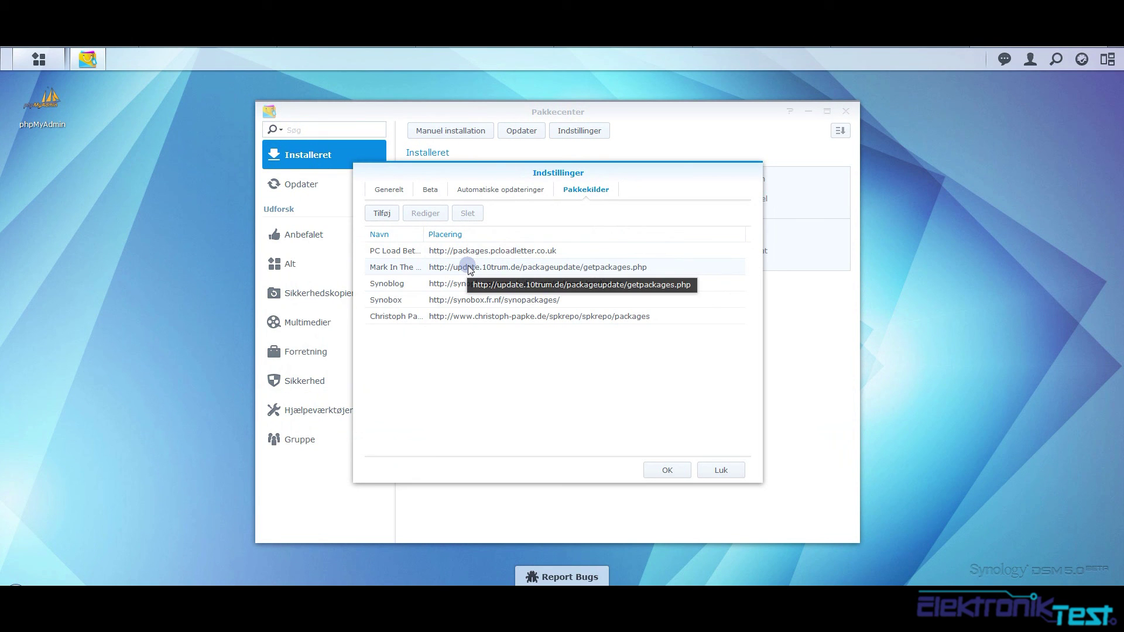
Google 'synology package sources' and open the XPEnology '[SOLVED]Synology 3rd Party Apps' thread
key("ctrl+t")
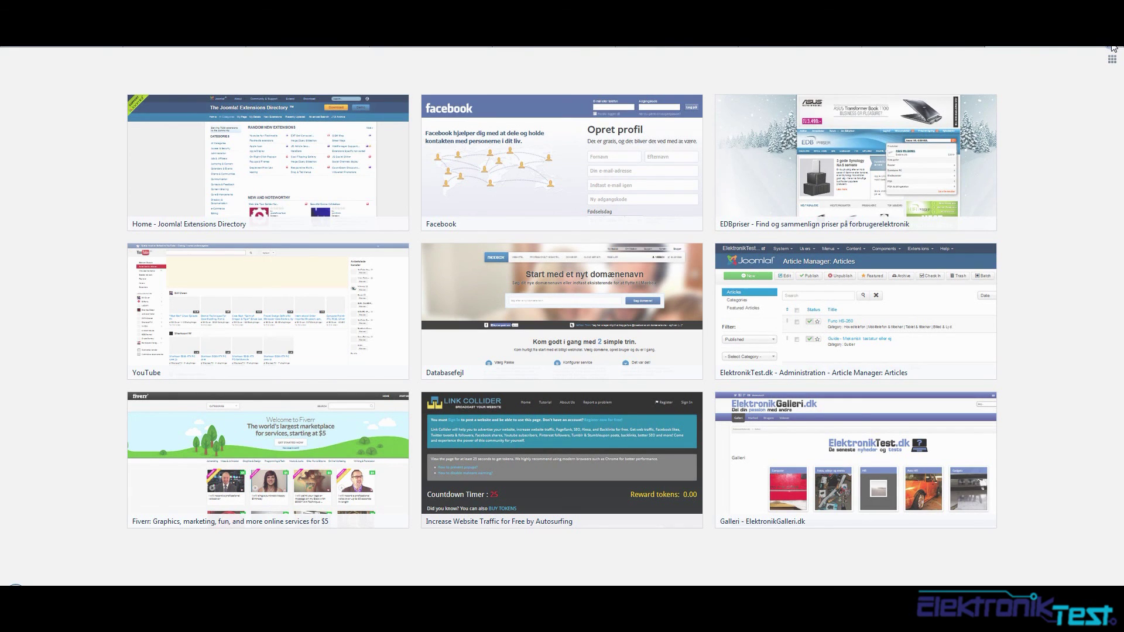
type("syn")
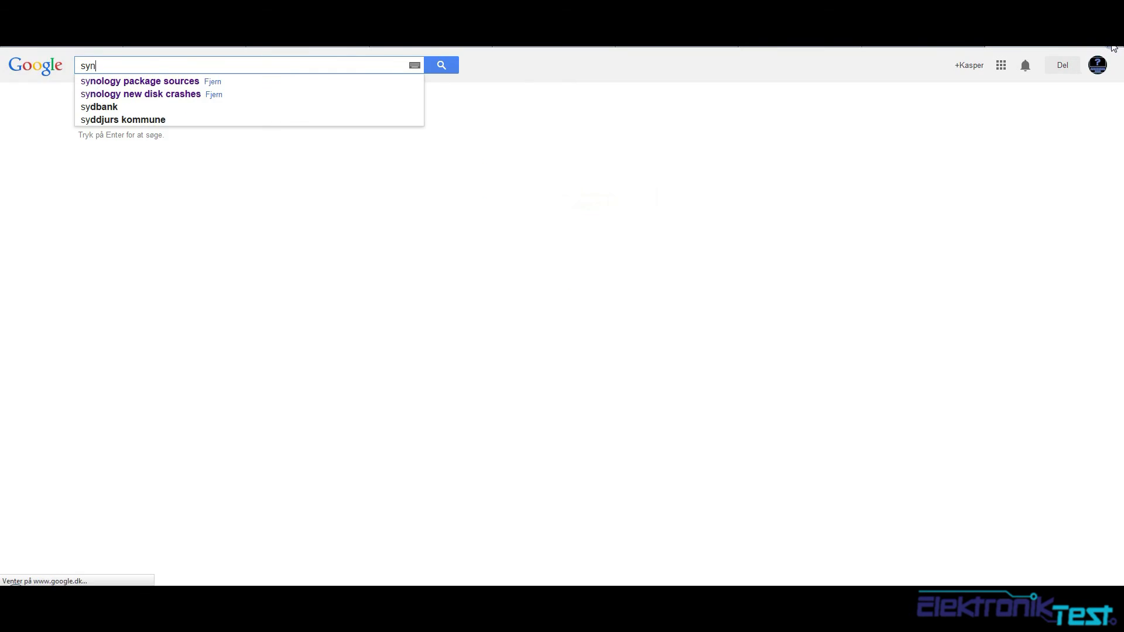
type("ology p")
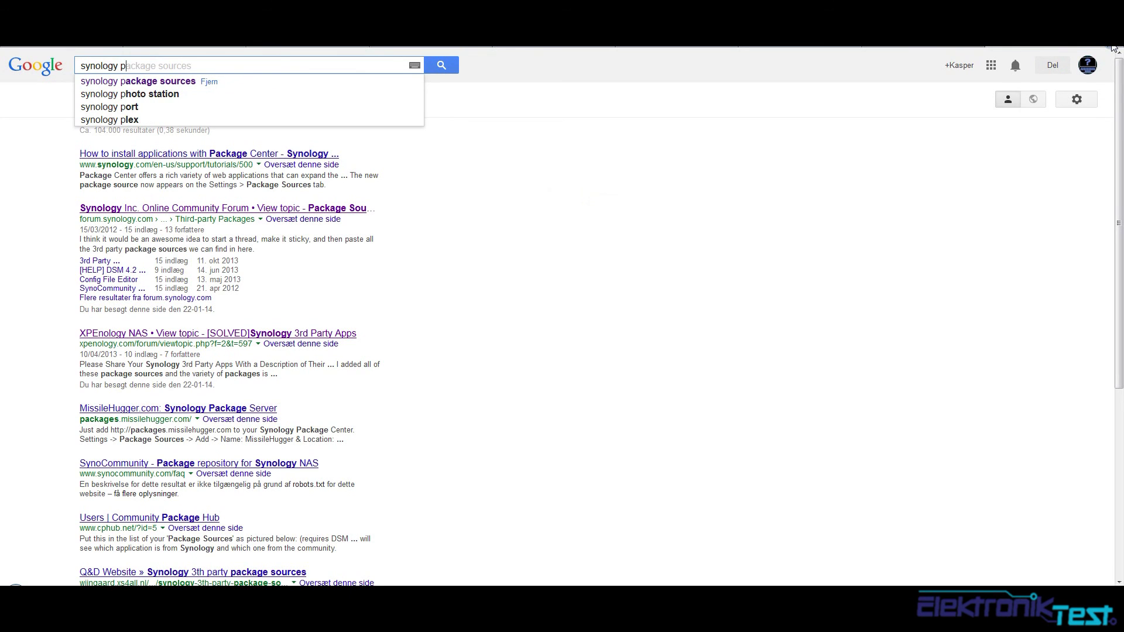
type("ackage sources")
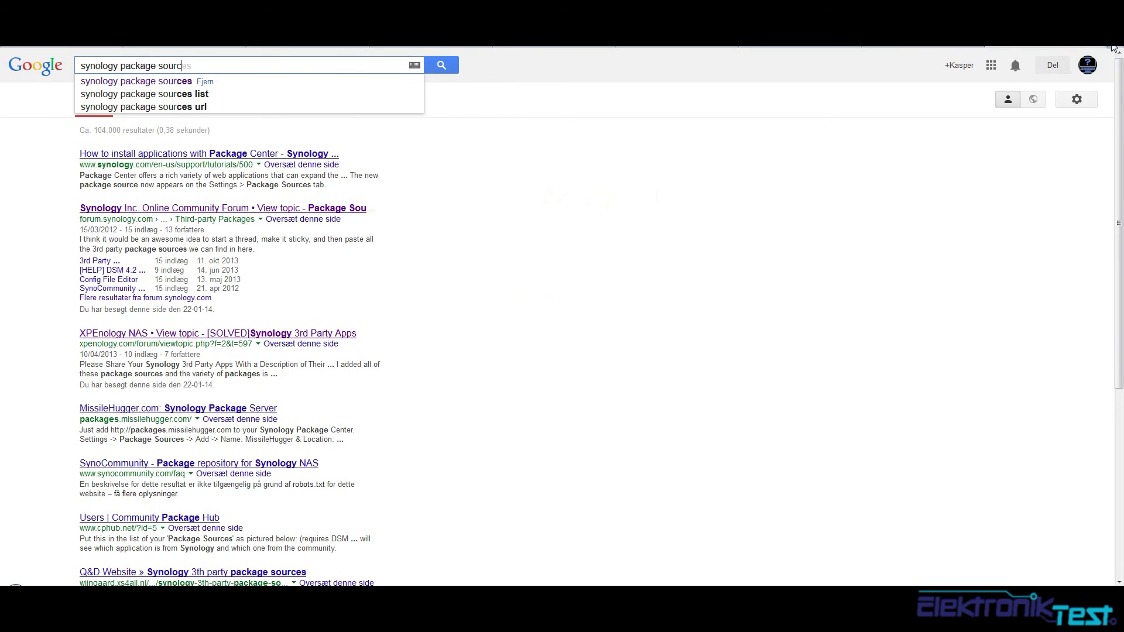
key("Return")
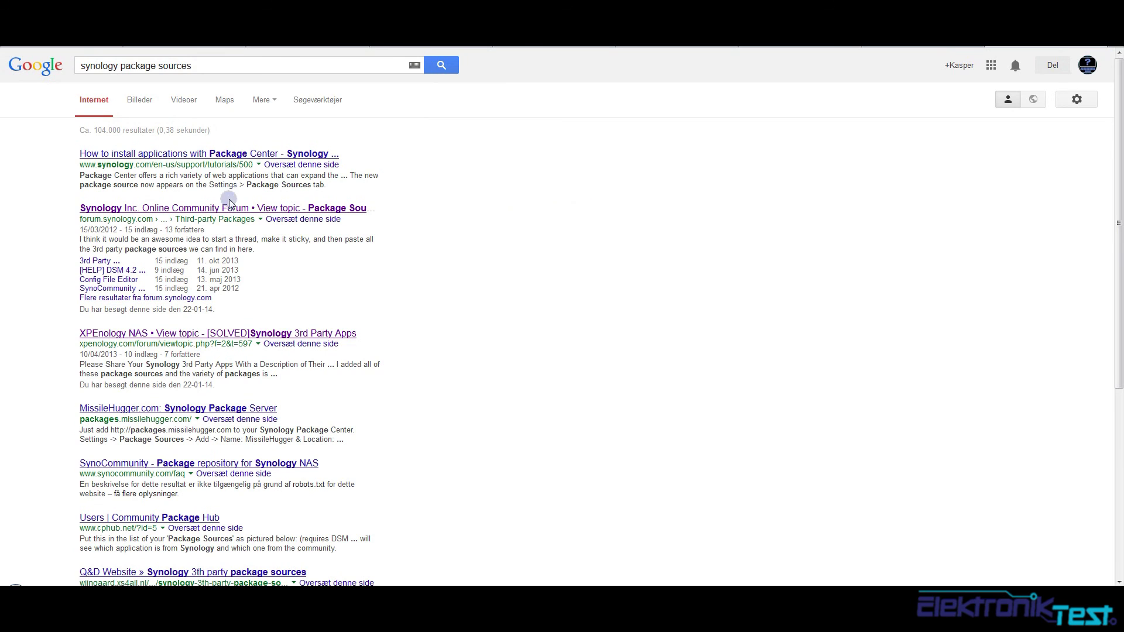
left_click(274, 334)
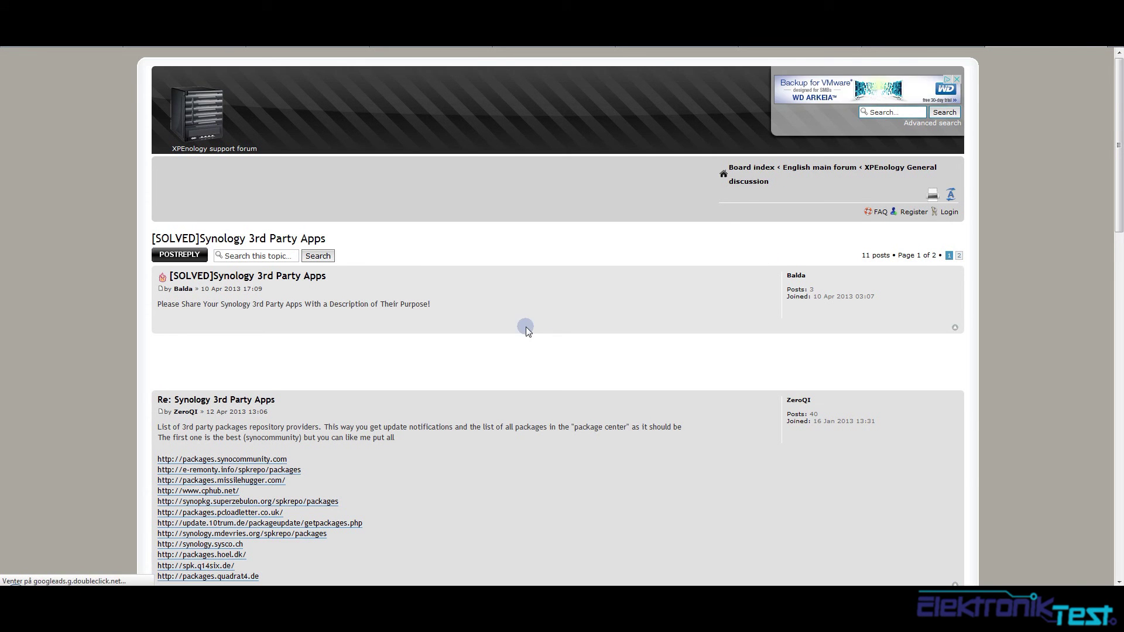
scroll(539, 310, "down", 2)
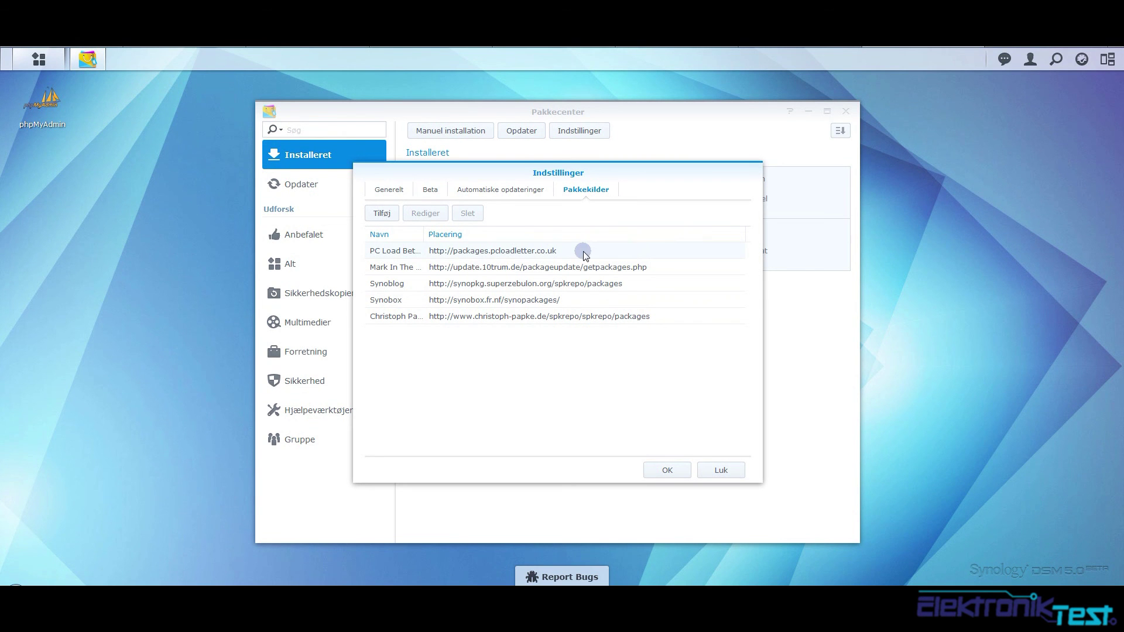
Close settings, scroll through the Gruppe third-party packages, and close Pakkecenter
left_click(633, 317)
left_click(728, 477)
left_click(331, 445)
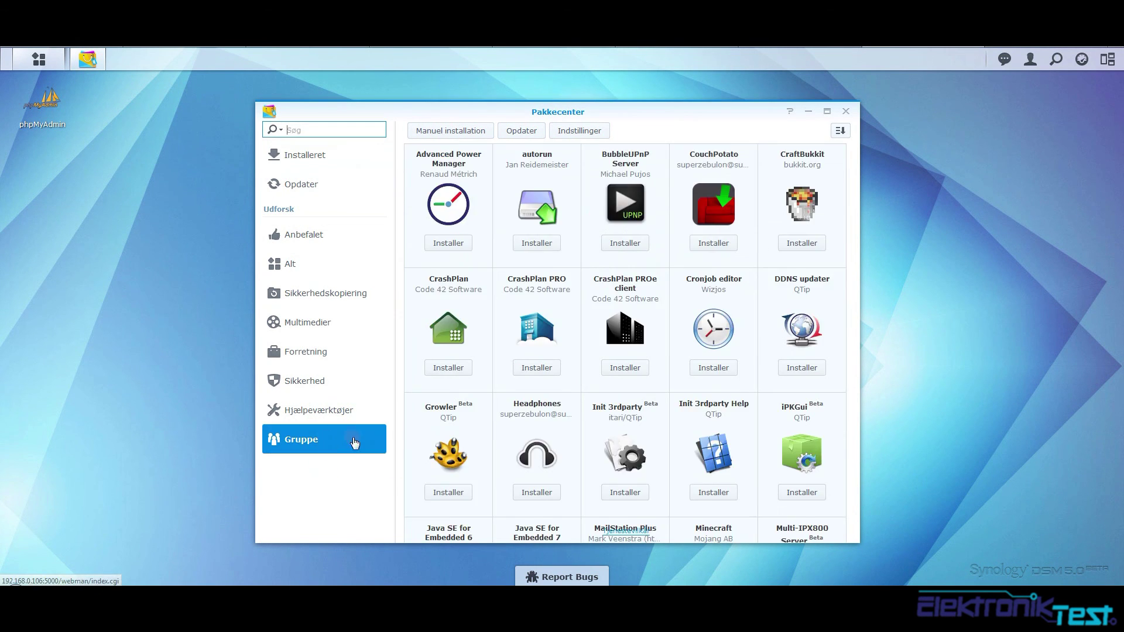
scroll(618, 412, "down", 2)
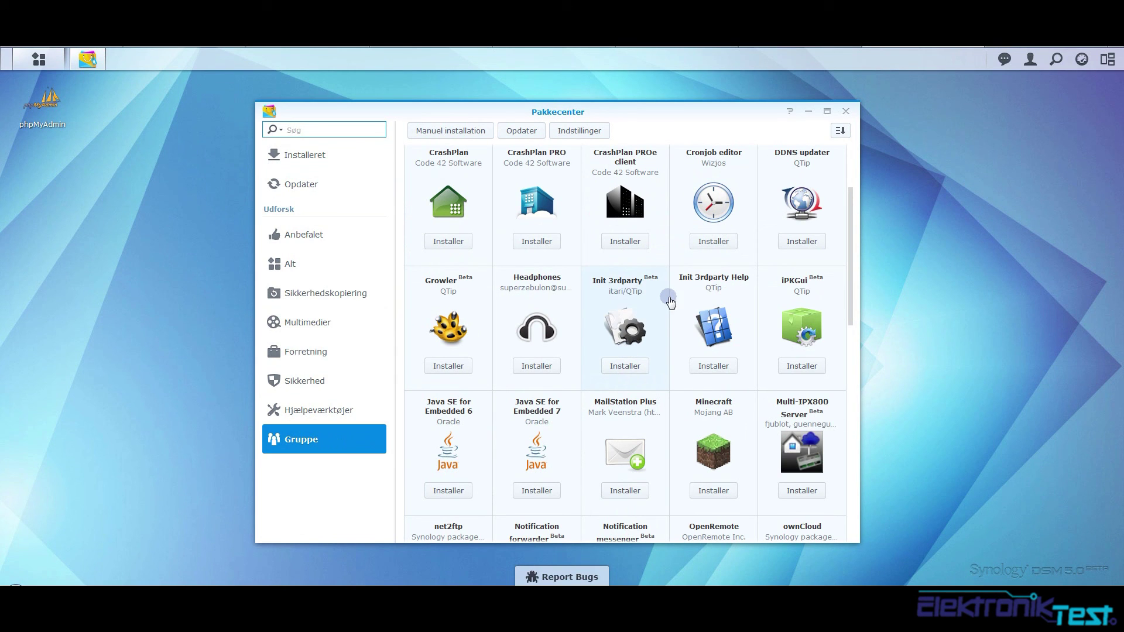
scroll(702, 295, "down", 10)
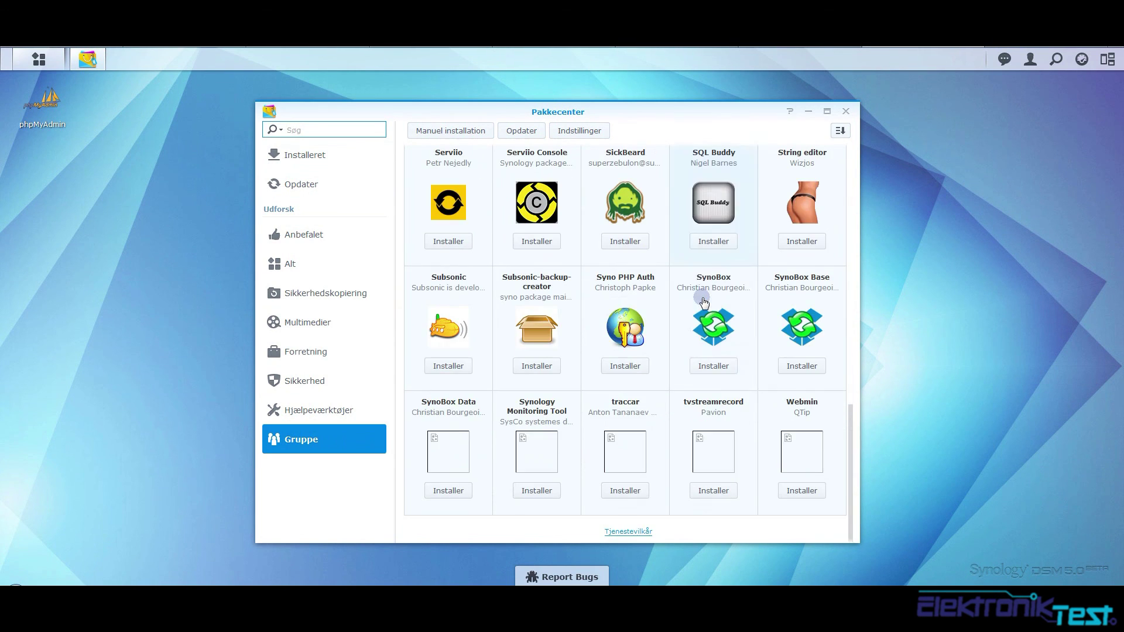
scroll(703, 295, "up", 2)
scroll(732, 316, "down", 2)
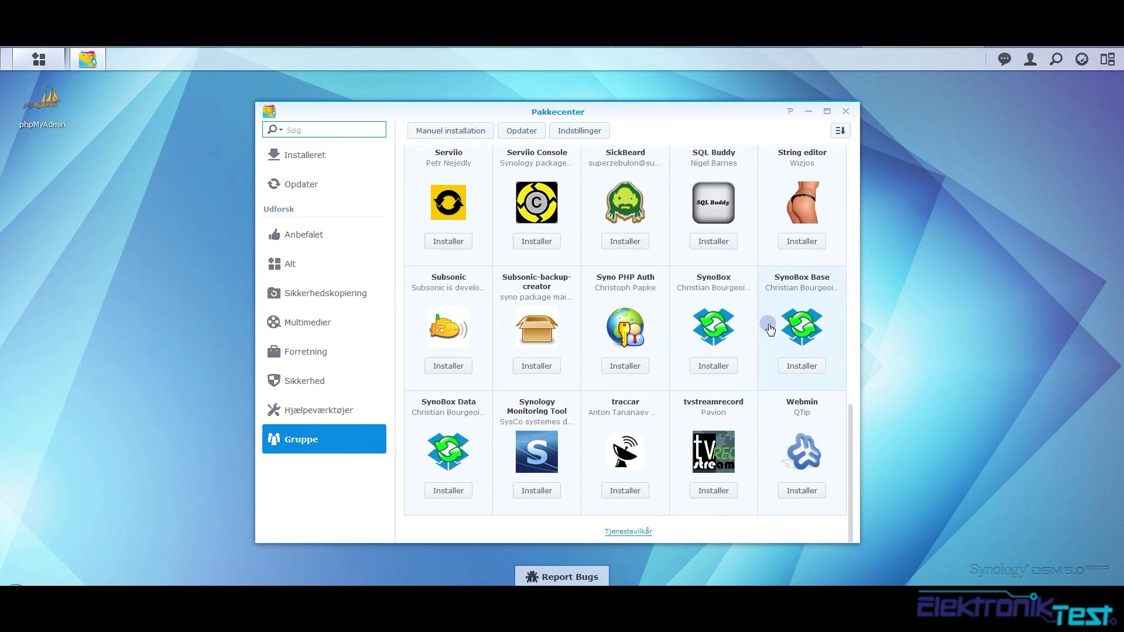
scroll(778, 281, "up", 10)
left_click(847, 111)
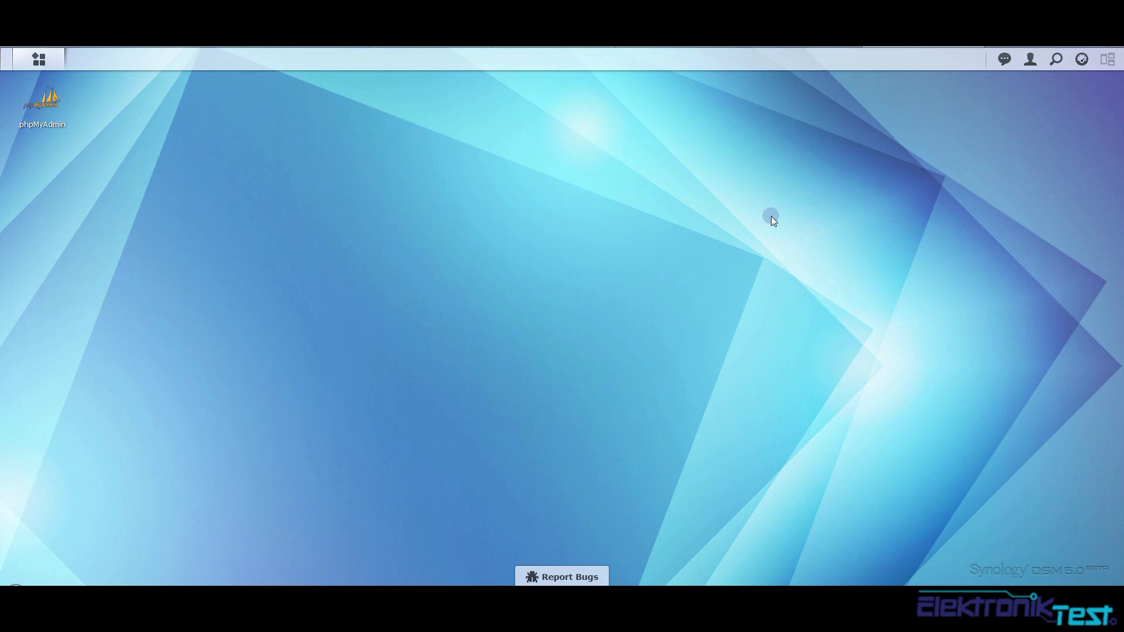
left_click(1081, 61)
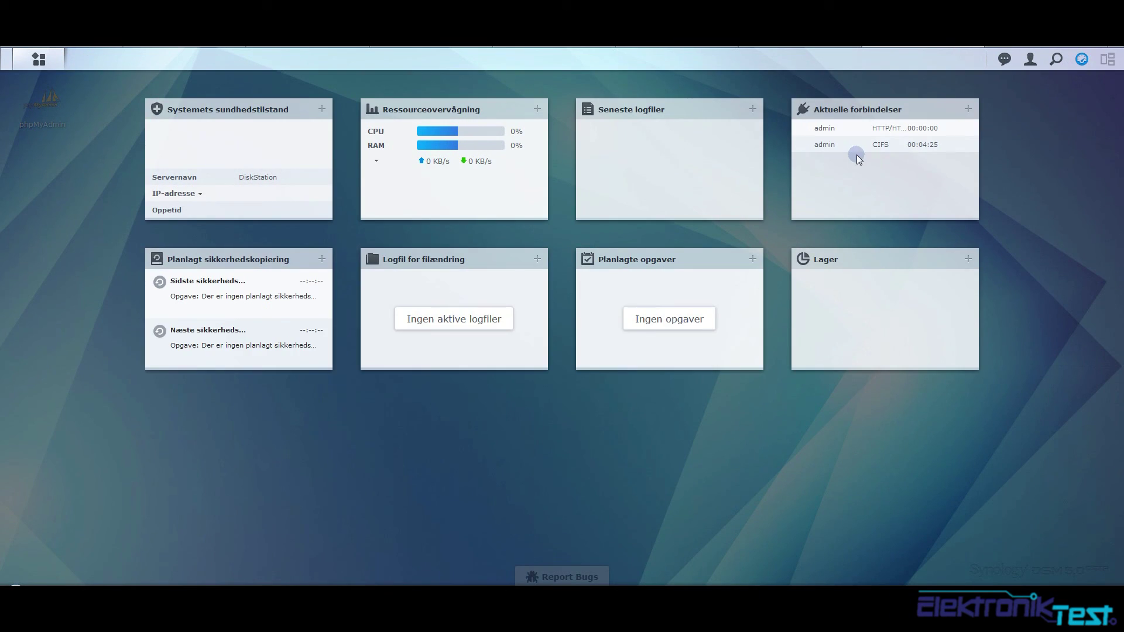
left_click(1002, 567)
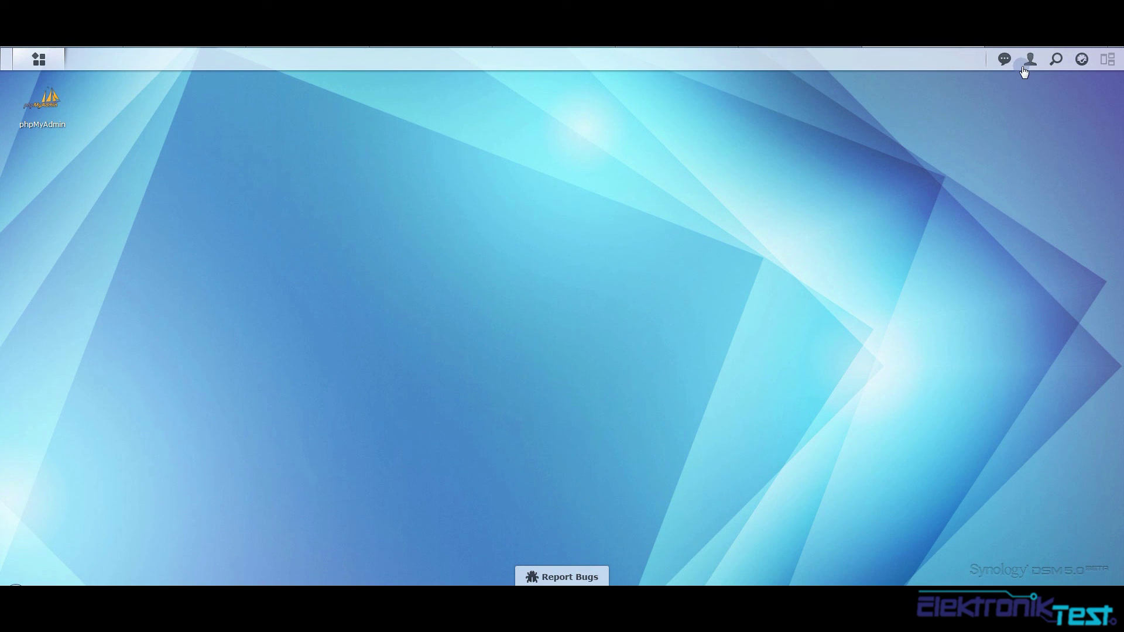
left_click(1080, 60)
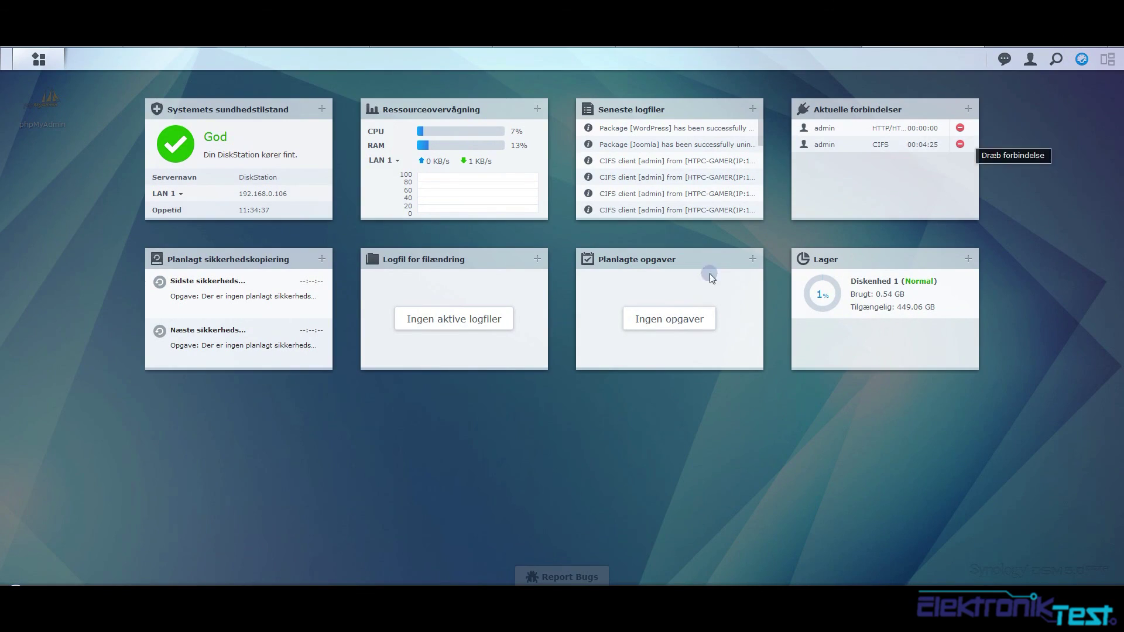
mouse_move(757, 132)
left_mouse_down()
mouse_move(758, 186)
mouse_move(757, 127)
left_mouse_up()
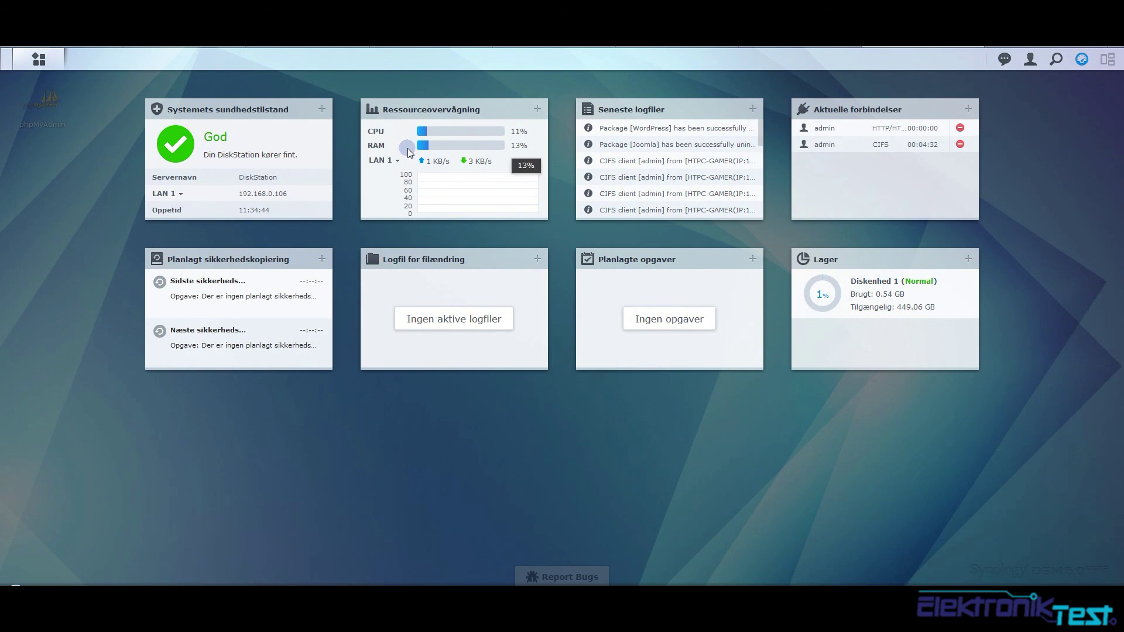
left_click(1006, 150)
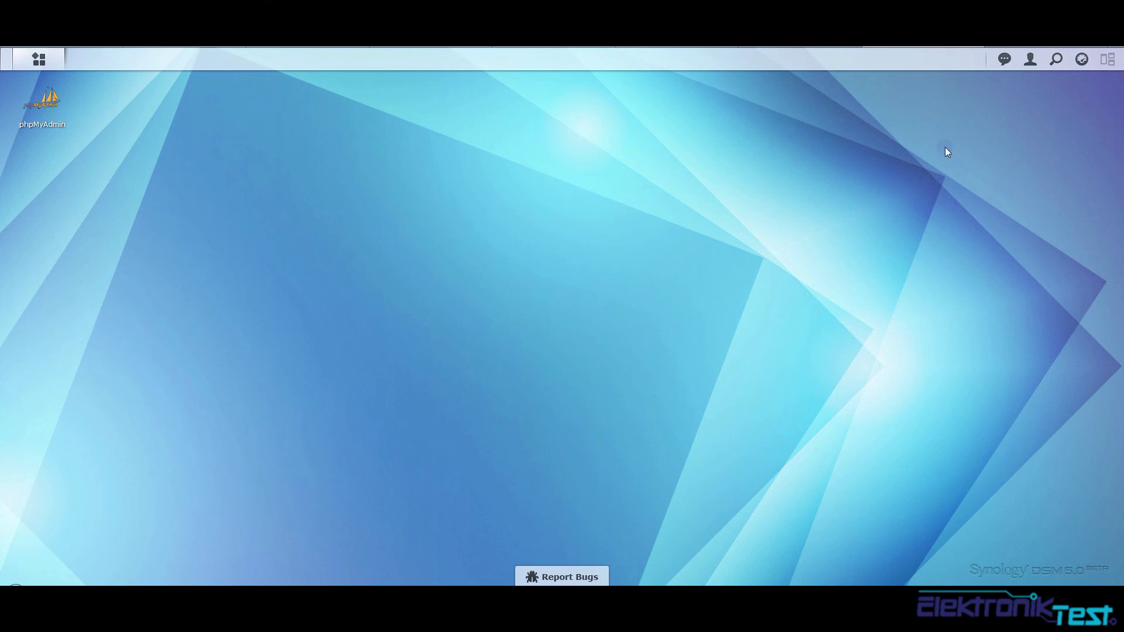
left_click(39, 59)
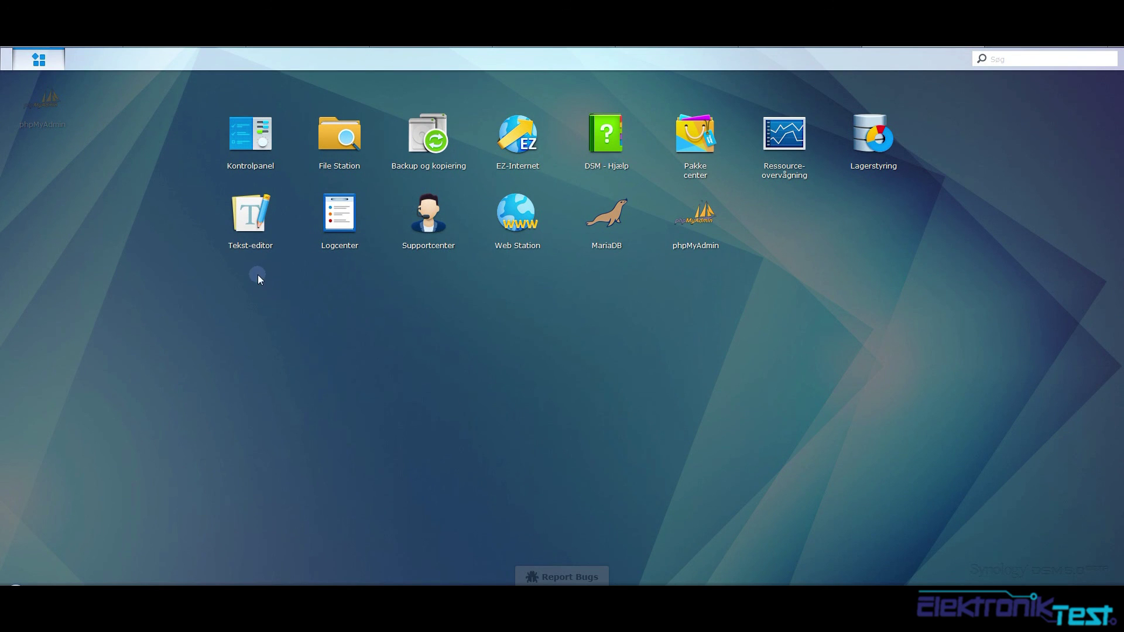
left_click(826, 257)
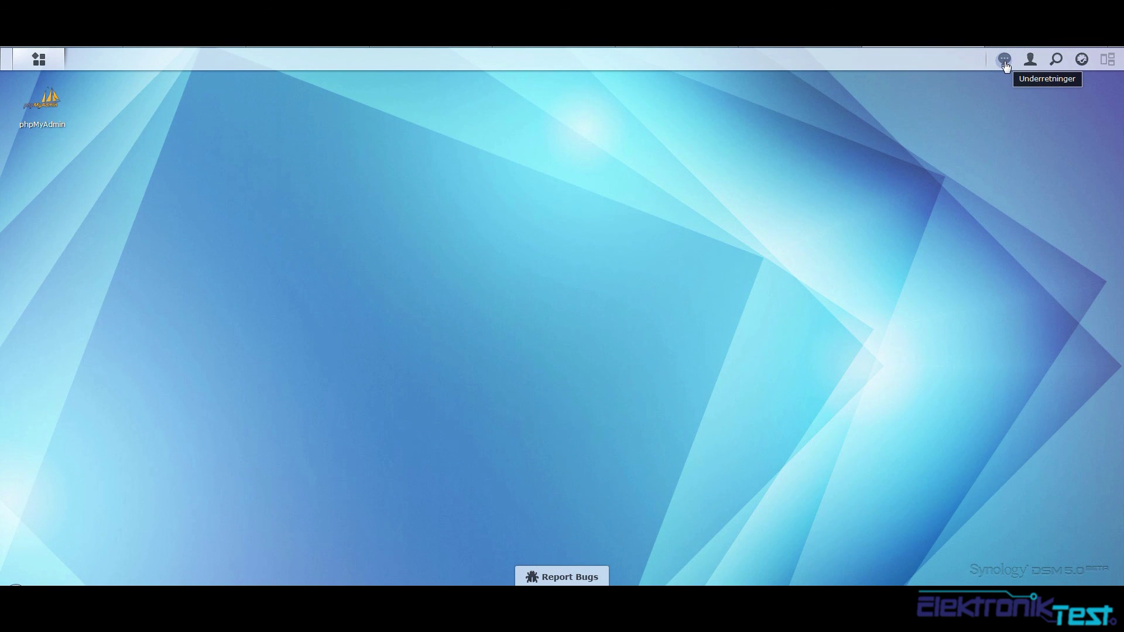
left_click(1029, 59)
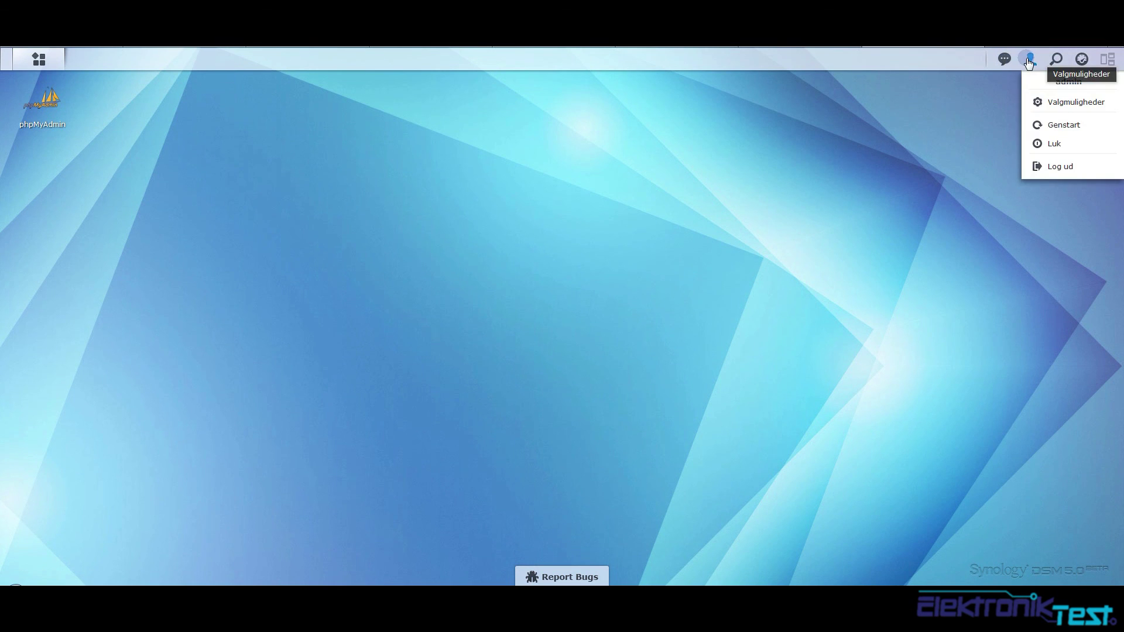
left_click(1015, 59)
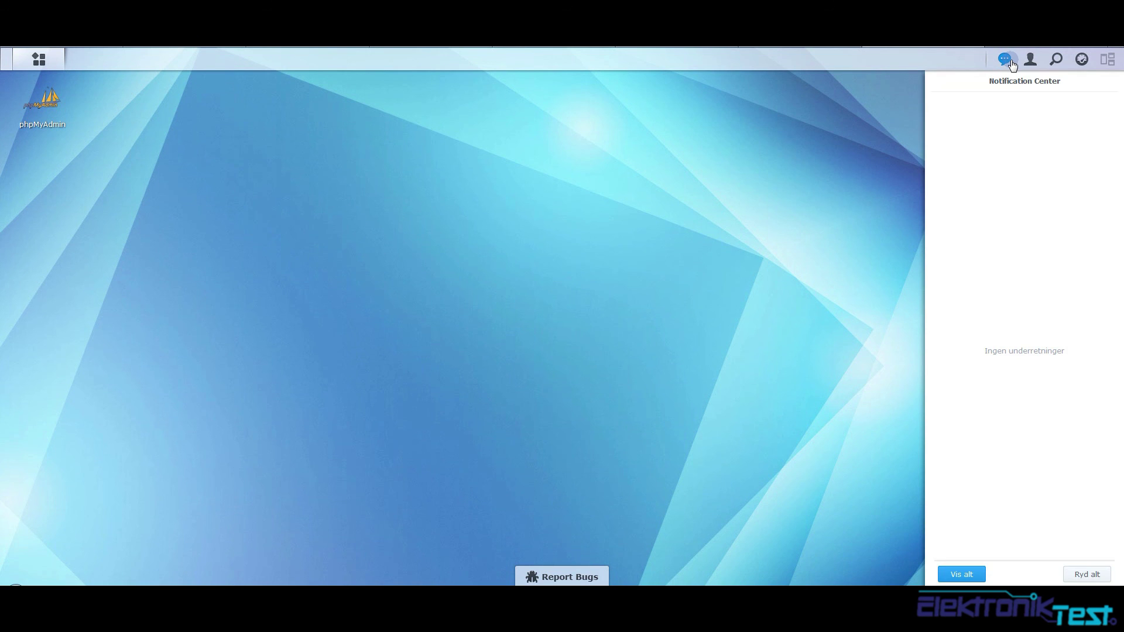
left_click(1007, 61)
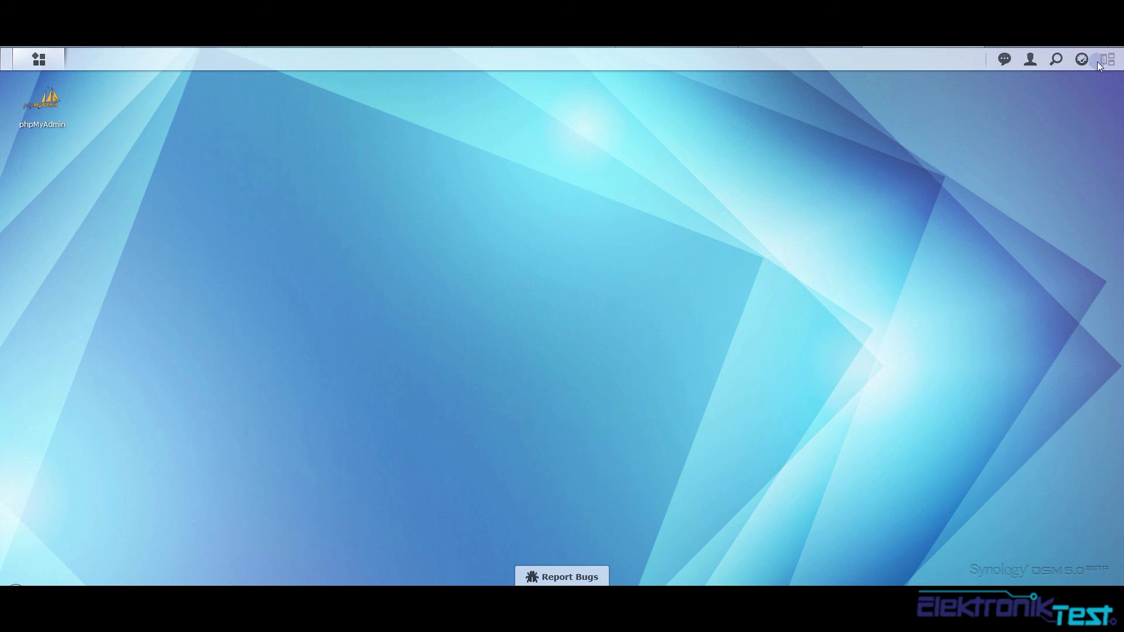
left_click(56, 66)
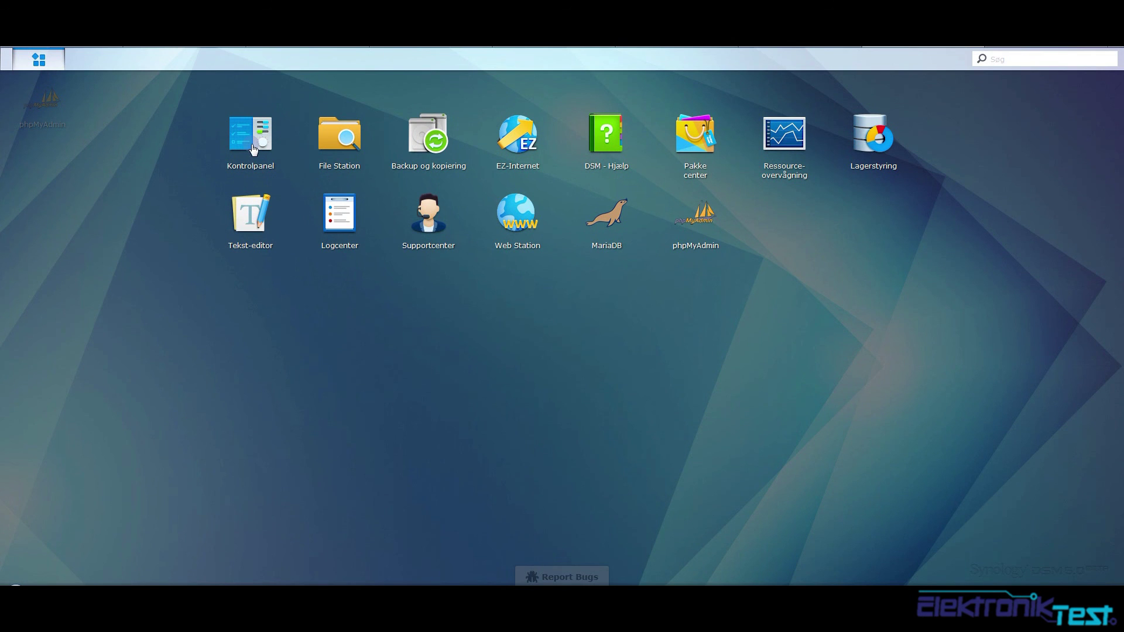
left_click(624, 300)
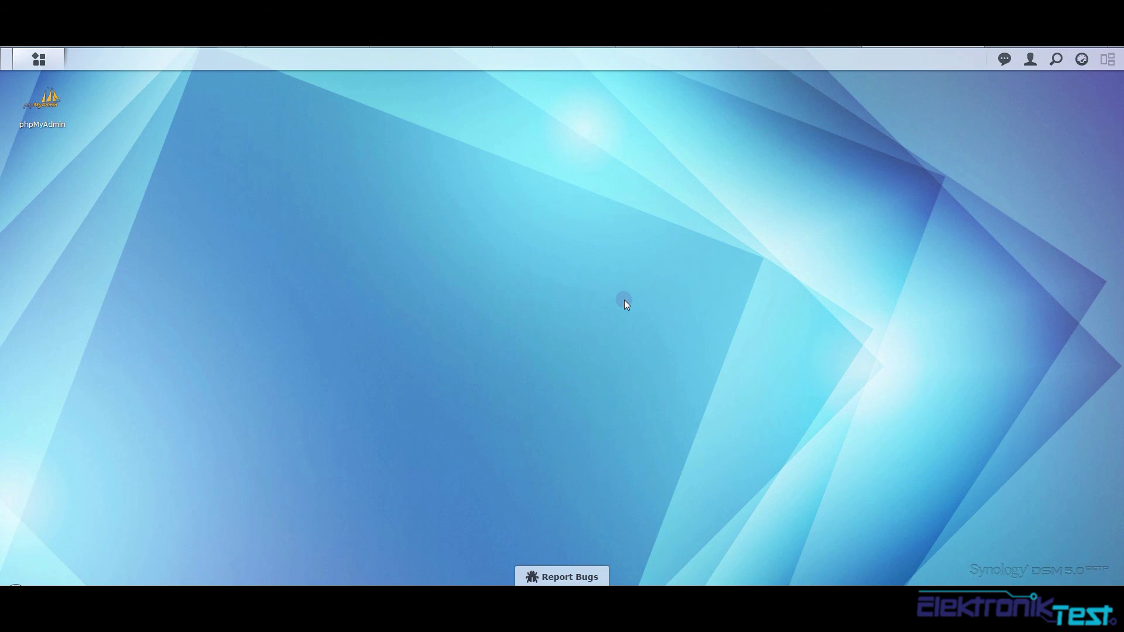